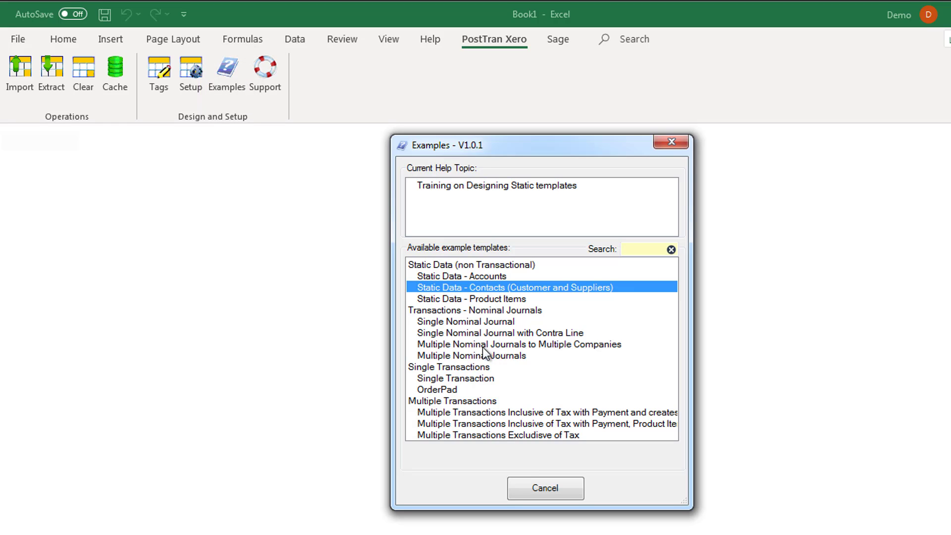
- Open the example template "Static Data - Contacts (Customer and Suppliers)" and inspect the tags in its header row
{"action": "double_click", "coordinate": [505, 288]}
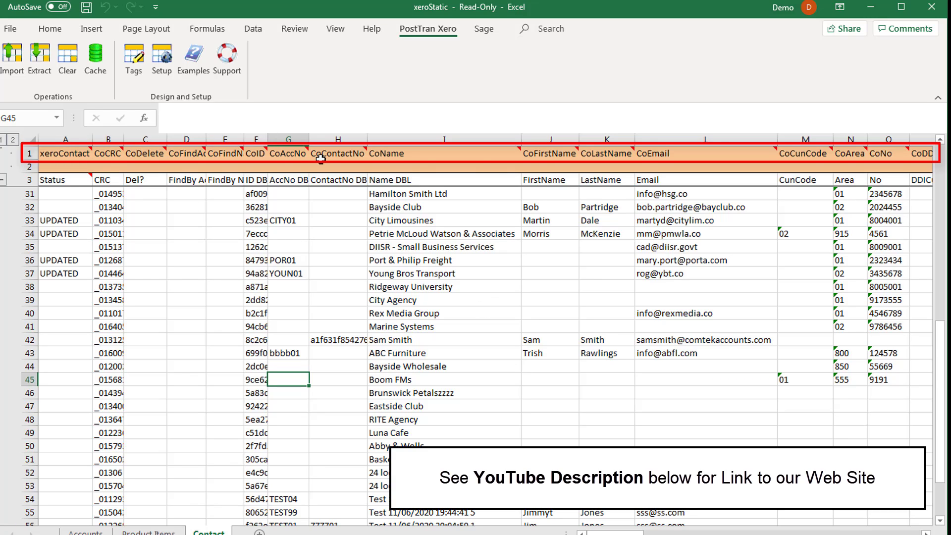
{"action": "mouse_move", "coordinate": [320, 158]}
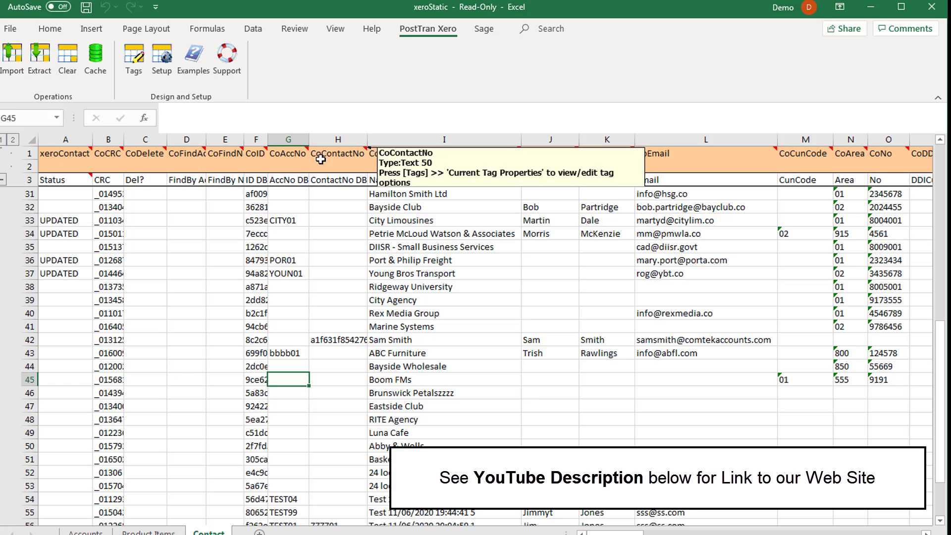
{"action": "left_click", "coordinate": [49, 154]}
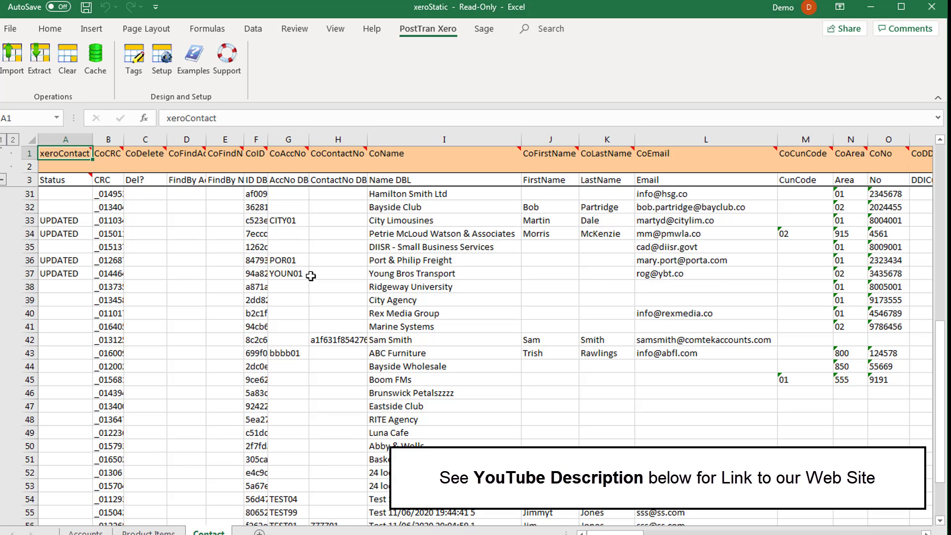
{"action": "left_click", "coordinate": [221, 156]}
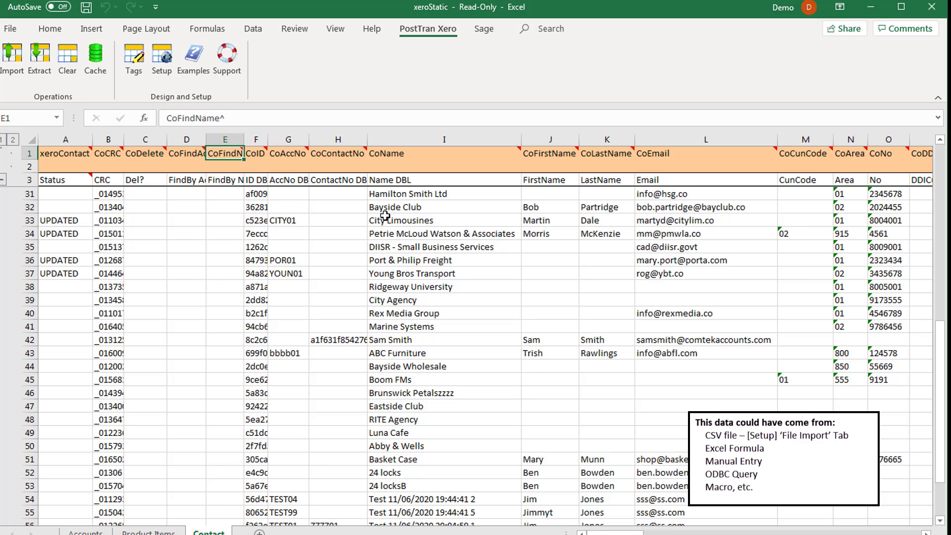
{"action": "left_click", "coordinate": [349, 205]}
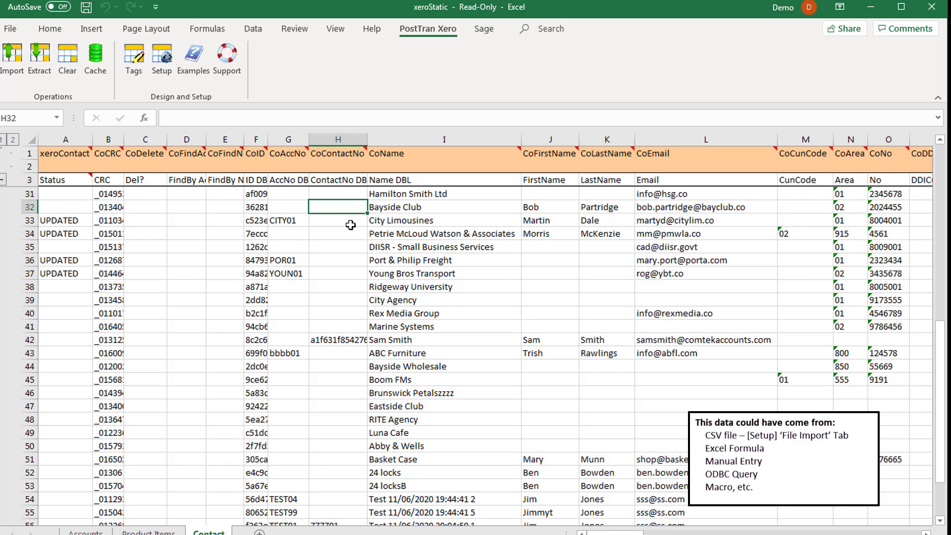
- Review the descriptions of the available PostTrans contact tags, including CoDelete, CoFindAcc, CoIsSupplier and CoFirstName
{"action": "left_click", "coordinate": [135, 62]}
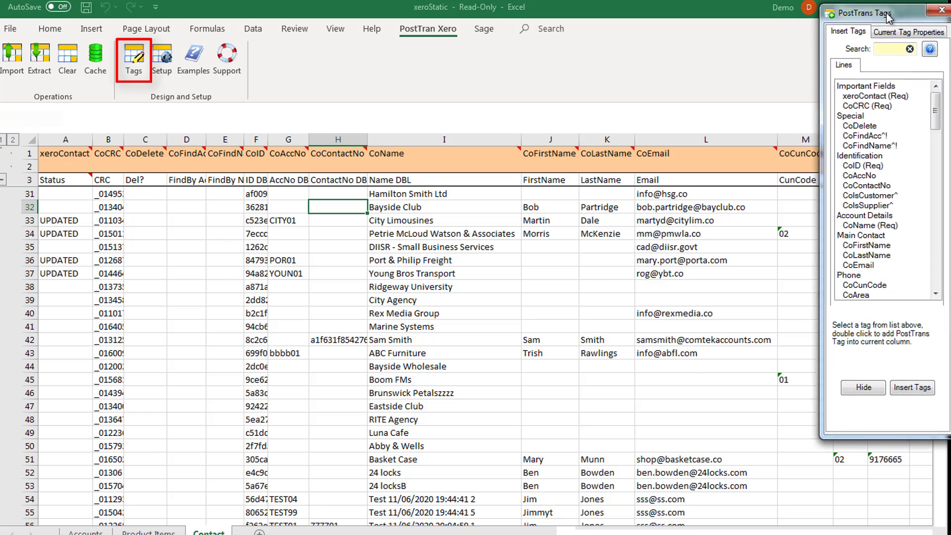
{"action": "left_click_drag", "start_coordinate": [918, 11], "coordinate": [852, 97]}
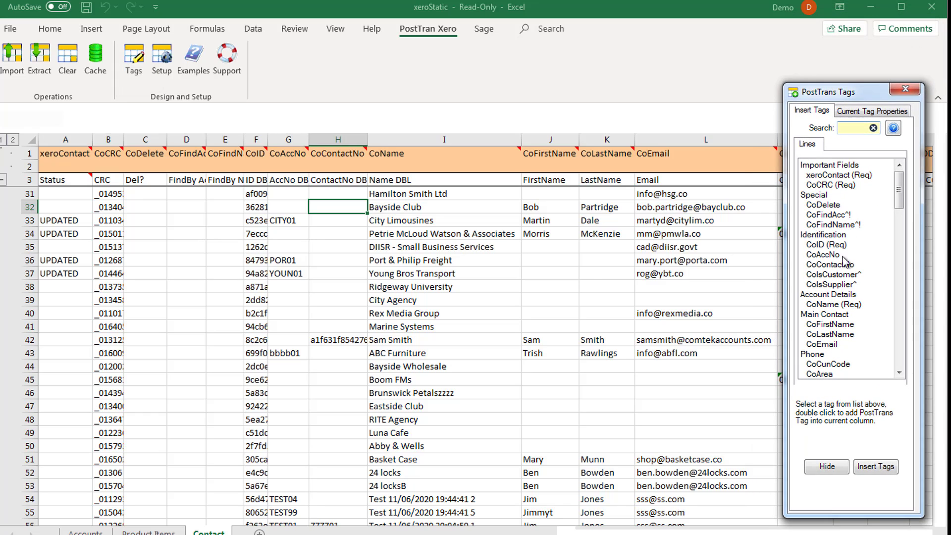
{"action": "left_click", "coordinate": [824, 255]}
{"action": "left_click", "coordinate": [824, 275]}
{"action": "left_click", "coordinate": [825, 284]}
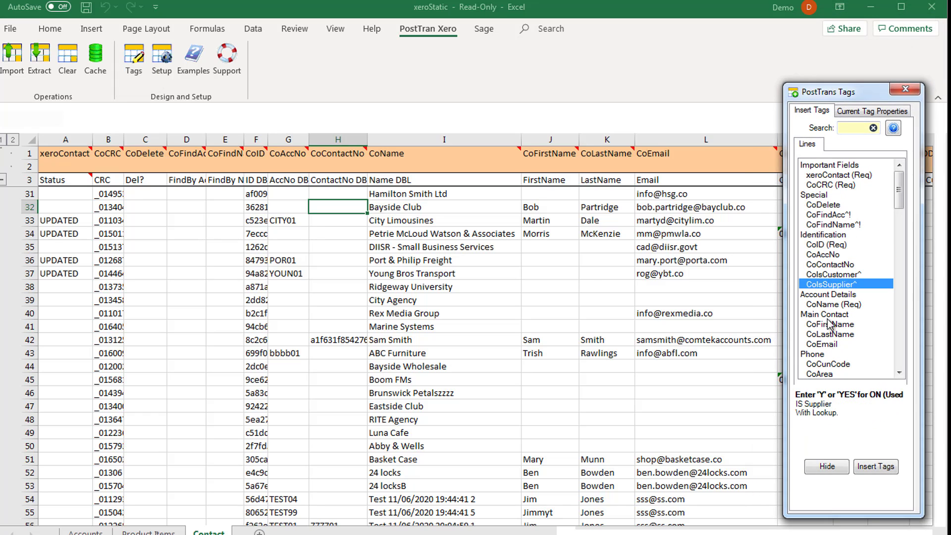
{"action": "left_click", "coordinate": [833, 216]}
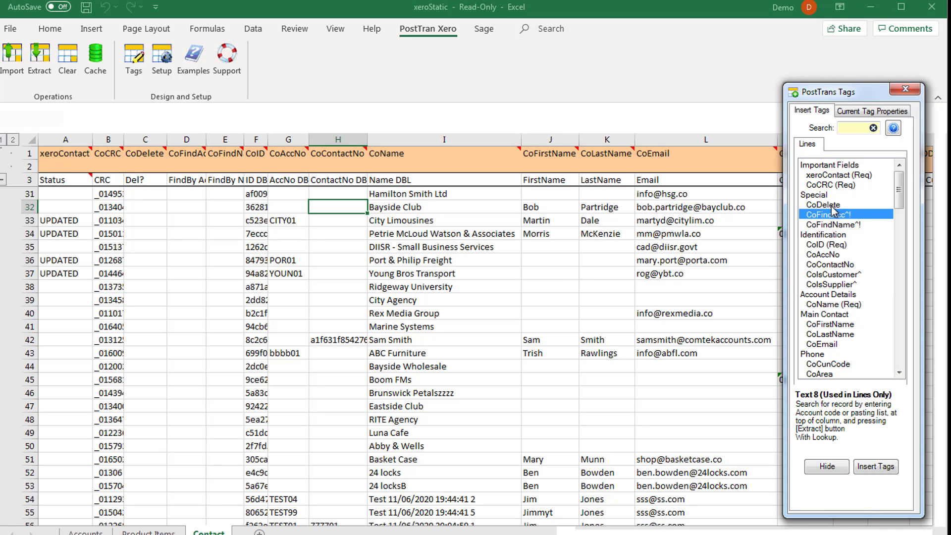
{"action": "left_click", "coordinate": [832, 205]}
{"action": "left_click", "coordinate": [836, 284]}
{"action": "left_click", "coordinate": [833, 315]}
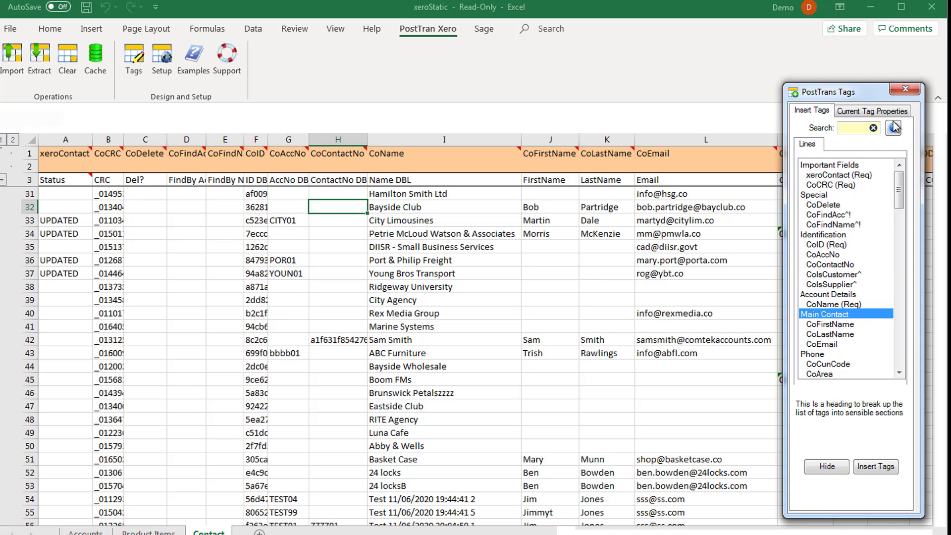
{"action": "left_click", "coordinate": [836, 325]}
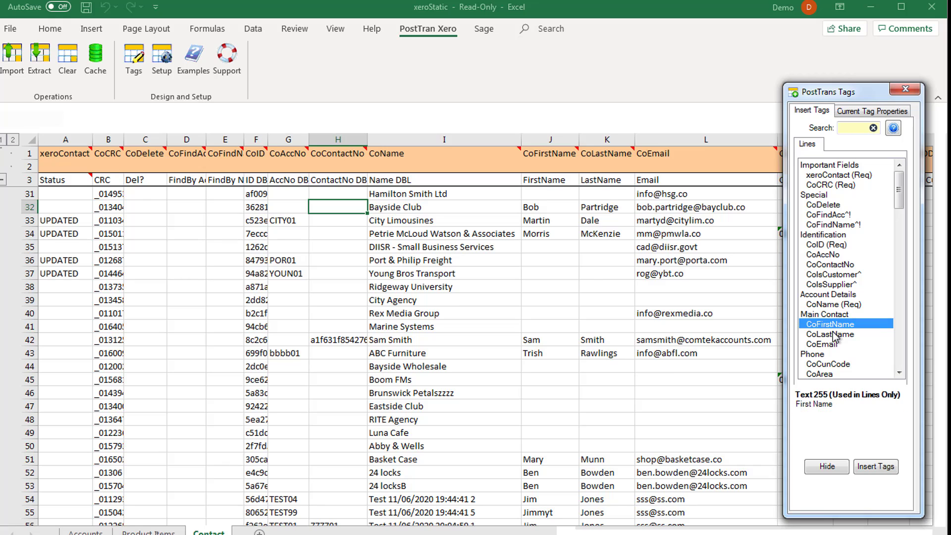
{"action": "left_click", "coordinate": [834, 344]}
{"action": "left_click", "coordinate": [838, 265]}
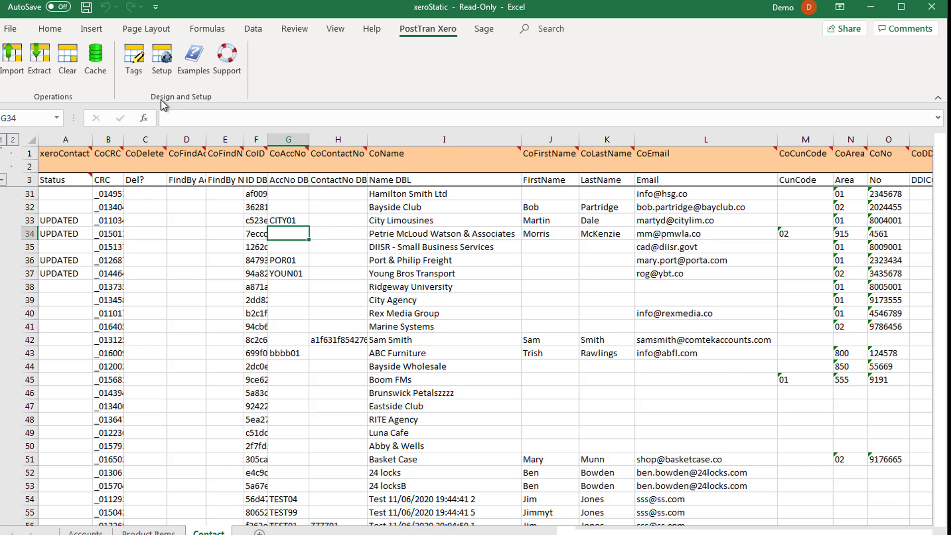
- Change the connected Xero company in the PostTran setup to DEMO02 Demo Company (UK)
{"action": "left_click", "coordinate": [161, 67]}
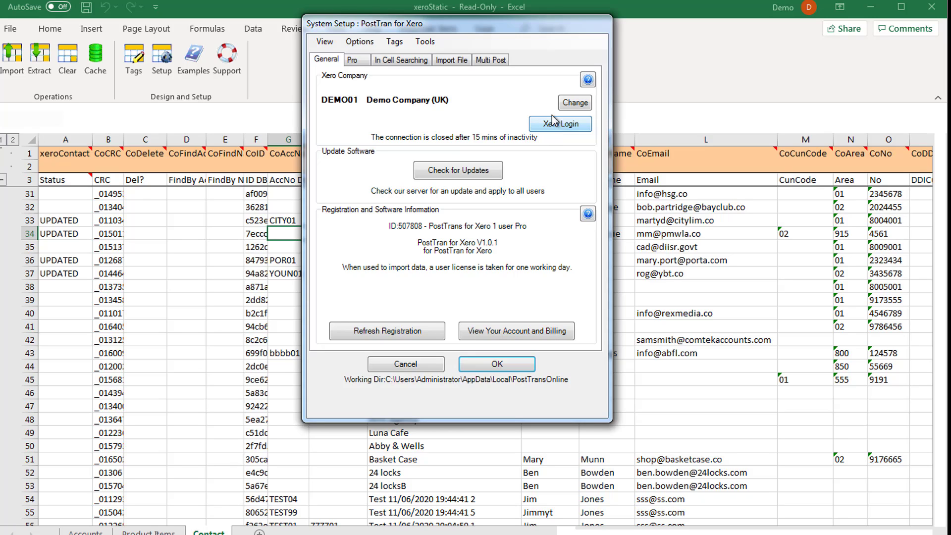
{"action": "left_click", "coordinate": [580, 105]}
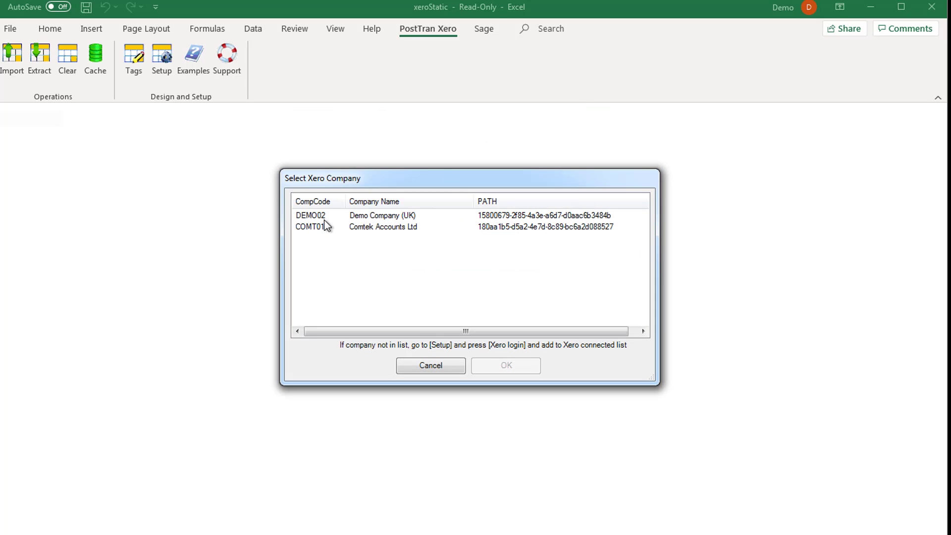
{"action": "left_click", "coordinate": [325, 217]}
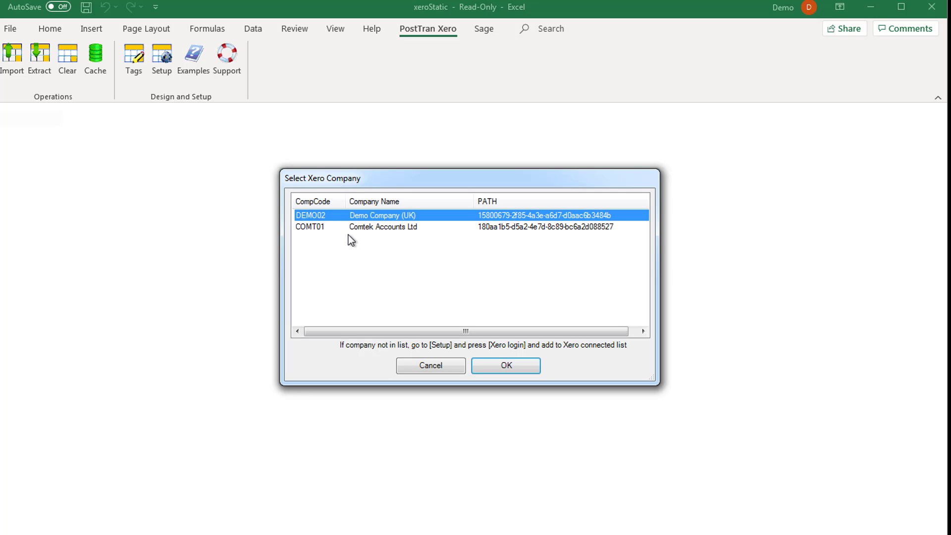
{"action": "double_click", "coordinate": [370, 216]}
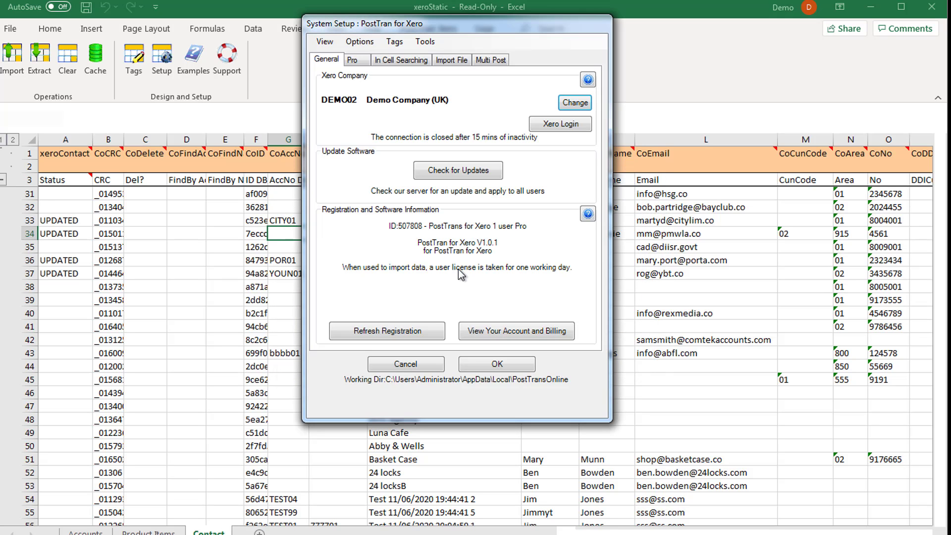
{"action": "left_click", "coordinate": [498, 365]}
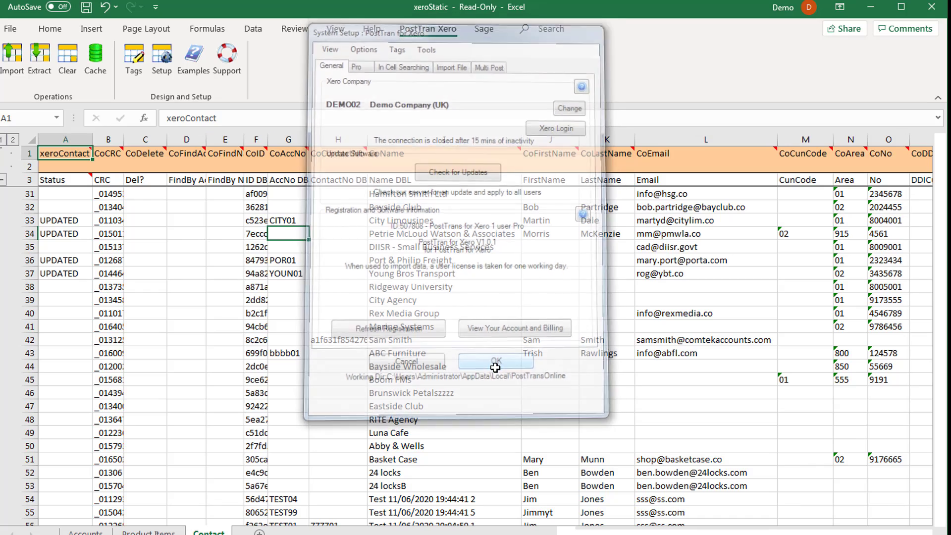
- Extract all contacts from the Xero company, leaving the changed-in-last days filter blank and overwriting the existing rows
{"action": "left_click", "coordinate": [250, 249]}
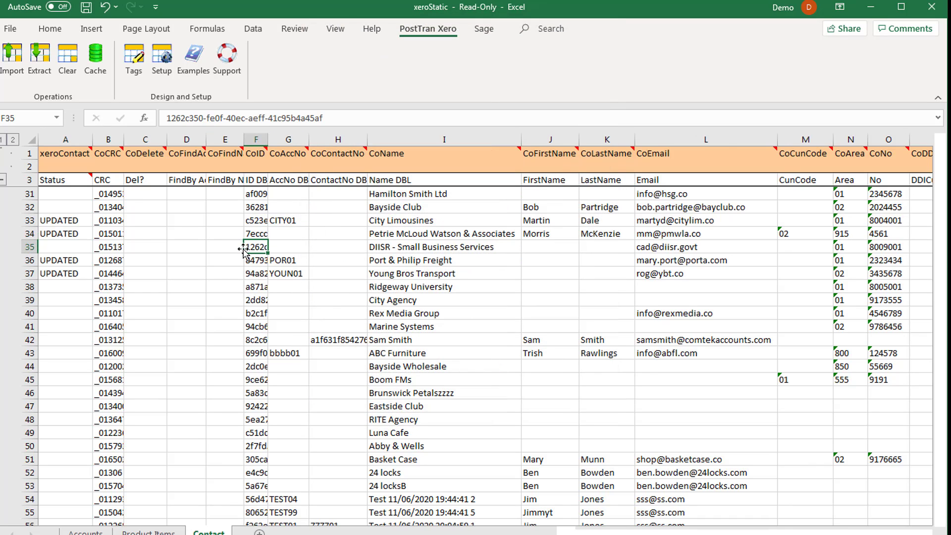
{"action": "left_click", "coordinate": [39, 57]}
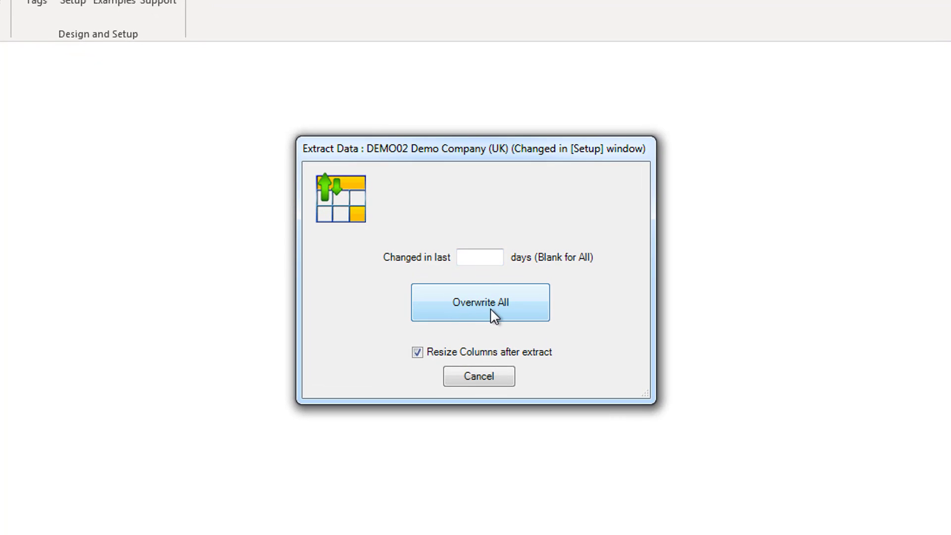
{"action": "left_click", "coordinate": [468, 258]}
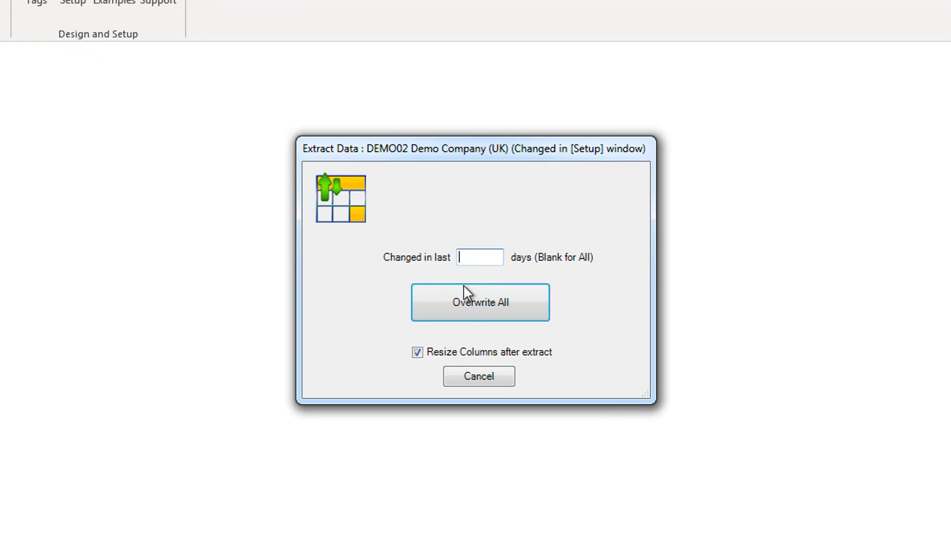
{"action": "left_click", "coordinate": [463, 317]}
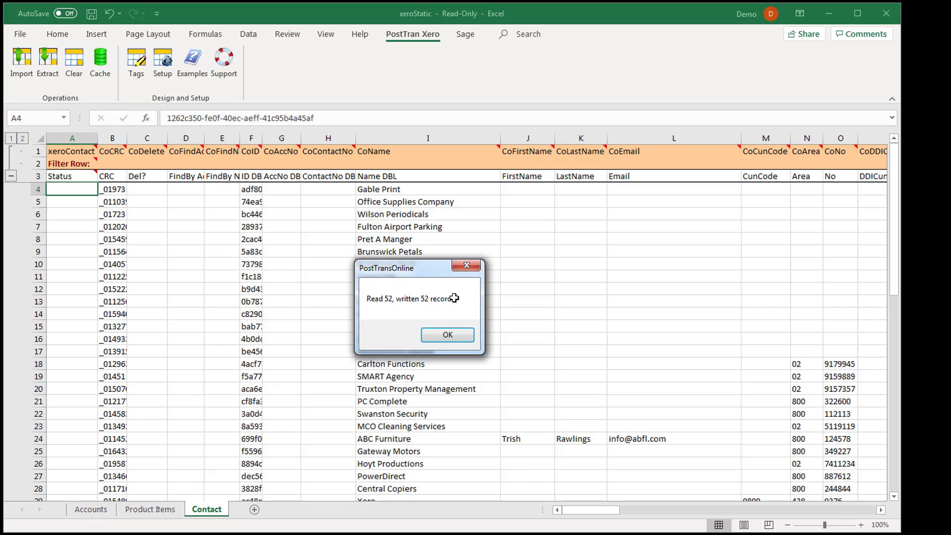
{"action": "left_click", "coordinate": [449, 335]}
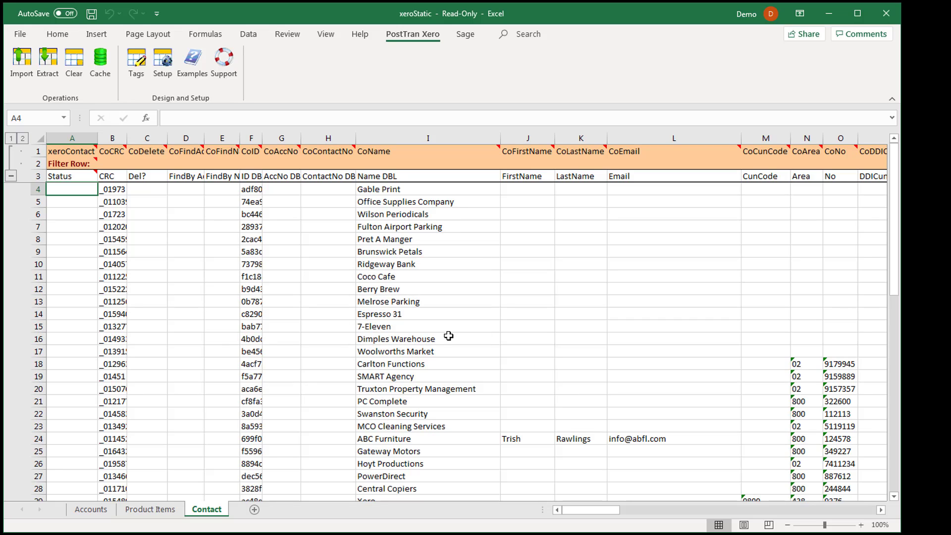
{"action": "left_click", "coordinate": [404, 240]}
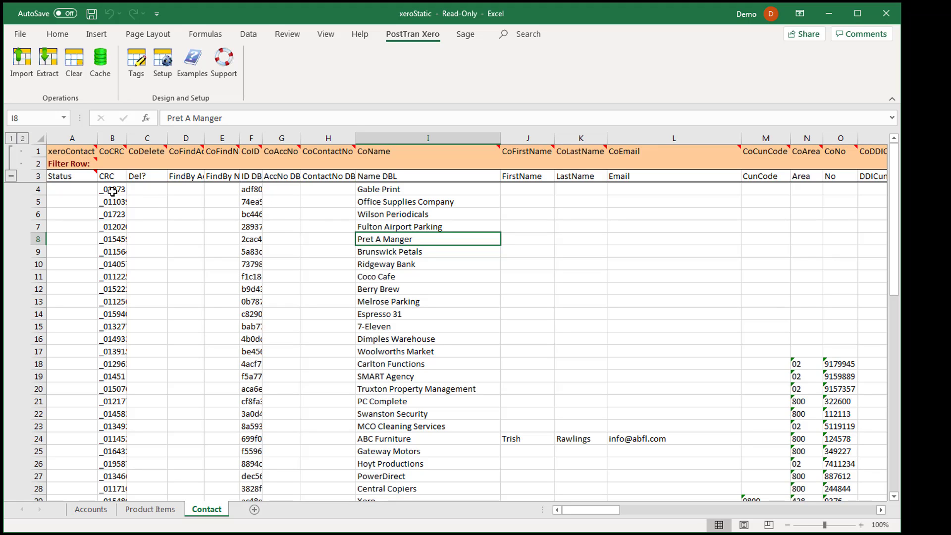
{"action": "left_click_drag", "start_coordinate": [112, 192], "coordinate": [103, 337]}
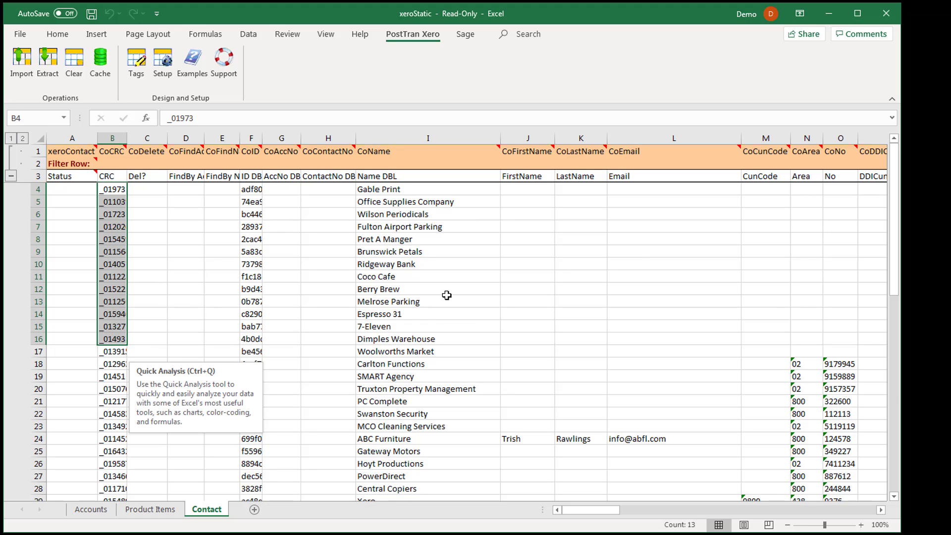
{"action": "left_click", "coordinate": [420, 266]}
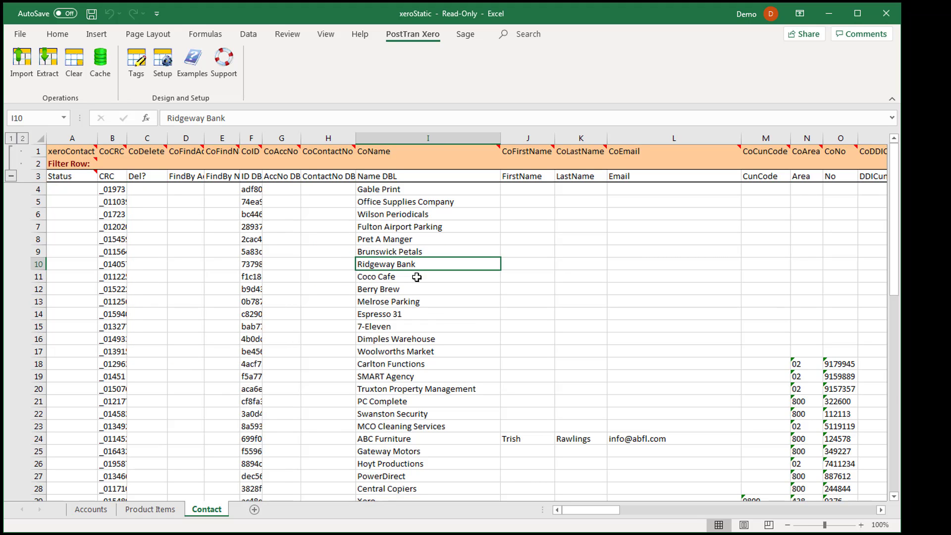
- Add a full stop to the end of the contact names Pret A Manger and Brunswick Petals
{"action": "left_click", "coordinate": [421, 240]}
{"action": "left_click", "coordinate": [228, 118]}
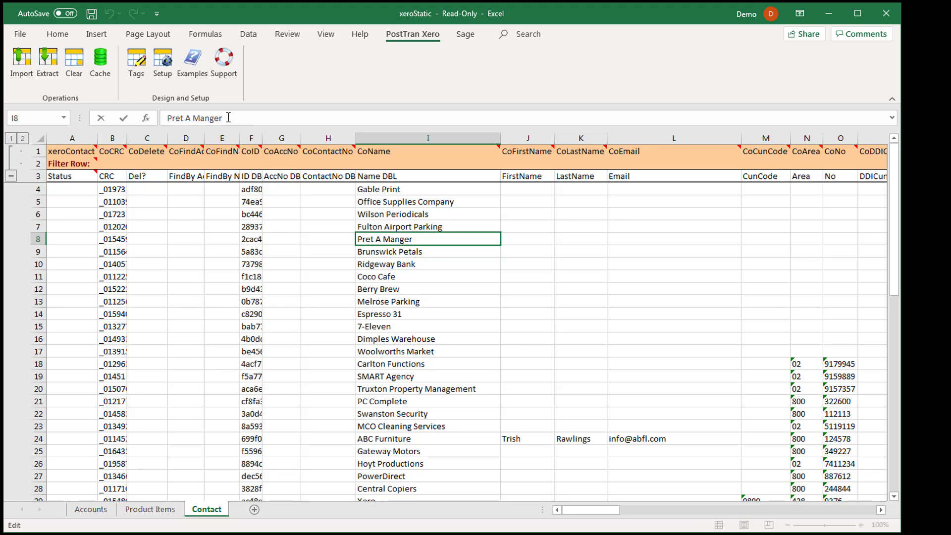
{"action": "type", "text": "."}
{"action": "left_click", "coordinate": [415, 253]}
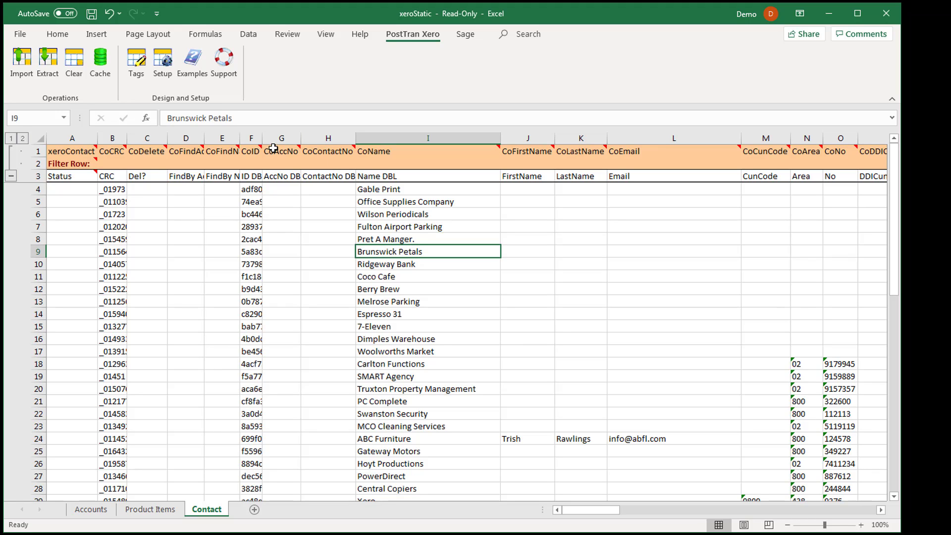
{"action": "left_click", "coordinate": [248, 119]}
{"action": "type", "text": "."}
{"action": "left_click", "coordinate": [362, 263]}
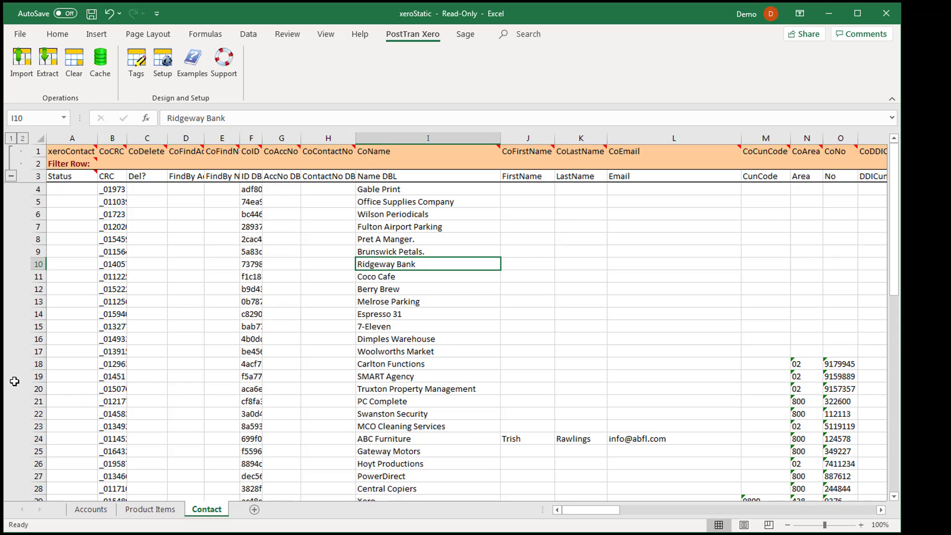
- Copy the SMART Agency contact in row 19 into the first empty row below the list, row 56
{"action": "left_click", "coordinate": [38, 377]}
{"action": "key", "text": "ctrl+c"}
{"action": "scroll", "coordinate": [304, 397], "scroll_direction": "down", "scroll_amount": 5}
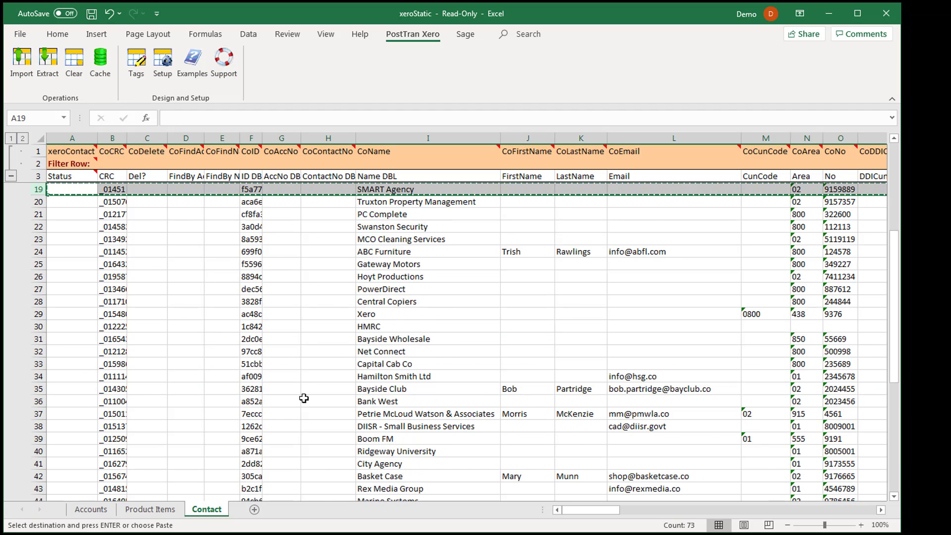
{"action": "scroll", "coordinate": [351, 399], "scroll_direction": "down", "scroll_amount": 9}
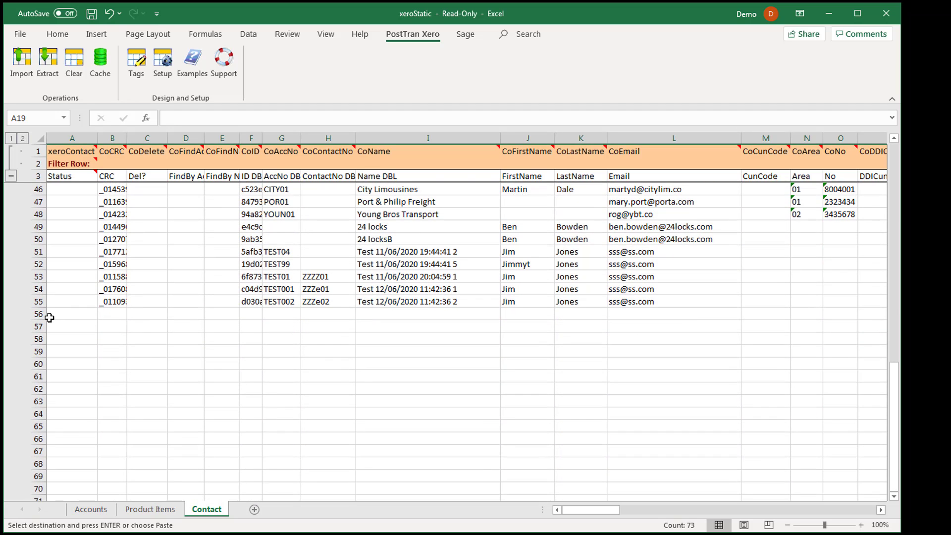
{"action": "left_click", "coordinate": [39, 314]}
{"action": "key", "text": "ctrl+v"}
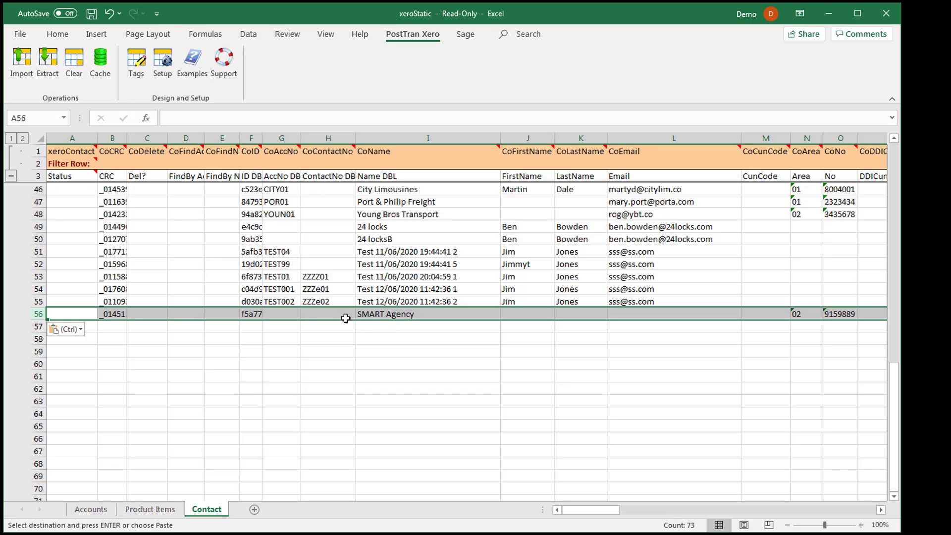
- Enter a new account number in the AccNo column for the copied SMART Agency row and select its name cell
{"action": "left_click", "coordinate": [276, 314]}
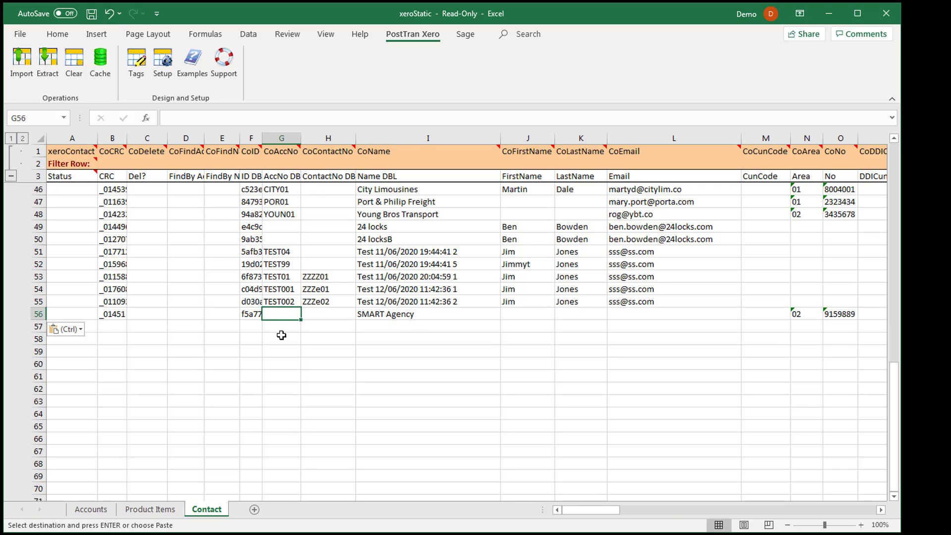
{"action": "type", "text": "Tes"}
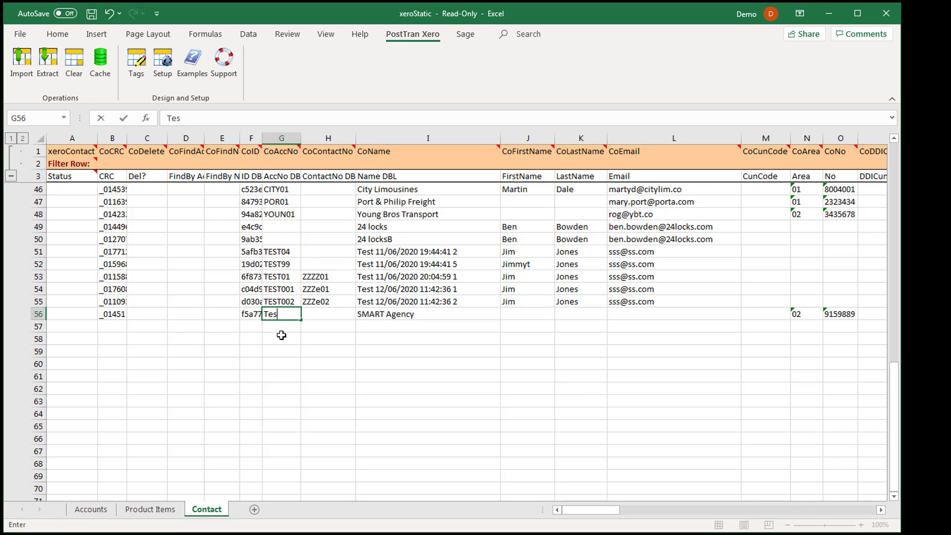
{"action": "type", "text": "tME01"}
{"action": "key", "text": "Tab"}
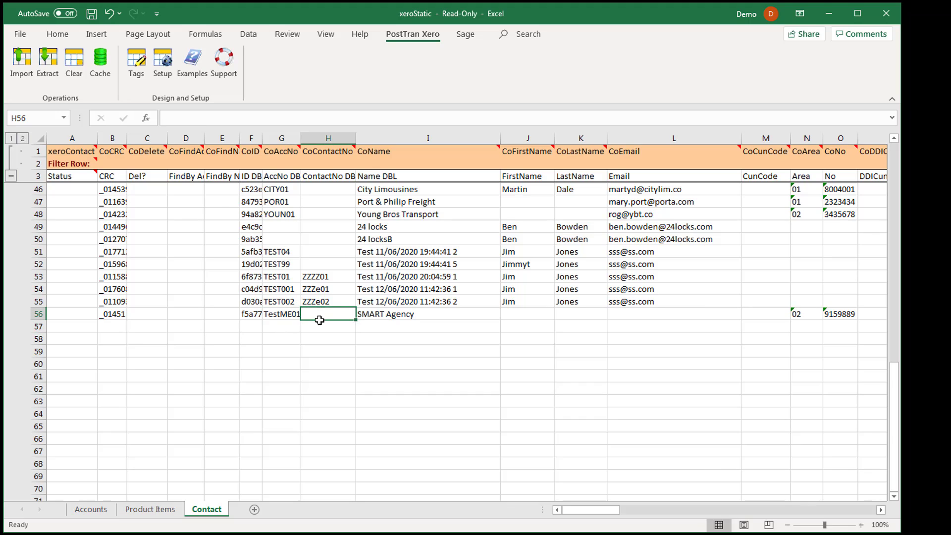
{"action": "left_click", "coordinate": [374, 315]}
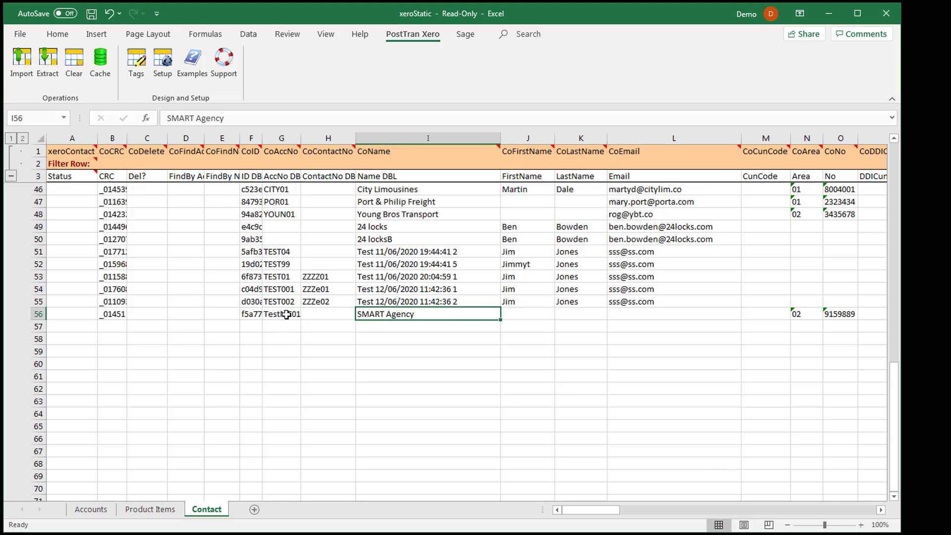
- Check the AccNo, ContactNo and Name cells of the copied contact in row 56
{"action": "left_click", "coordinate": [286, 314]}
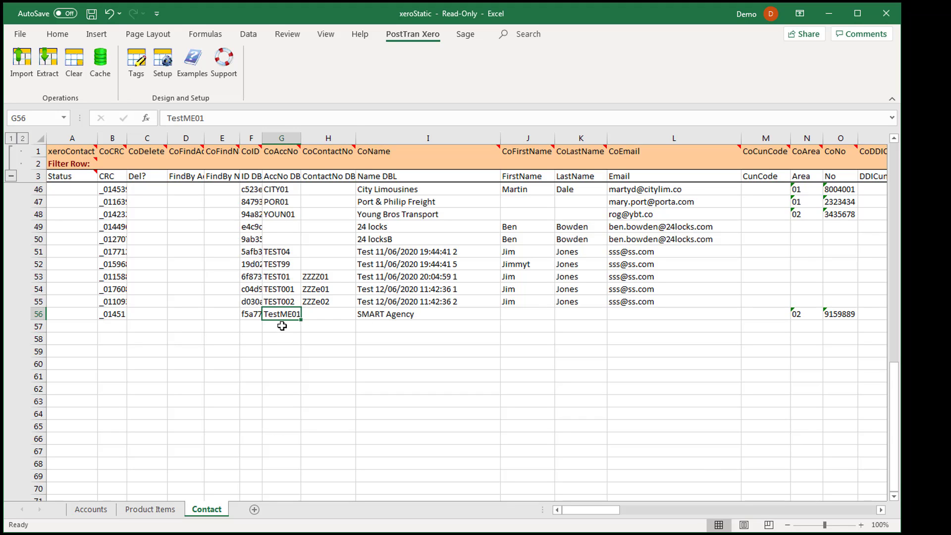
{"action": "left_click", "coordinate": [383, 317]}
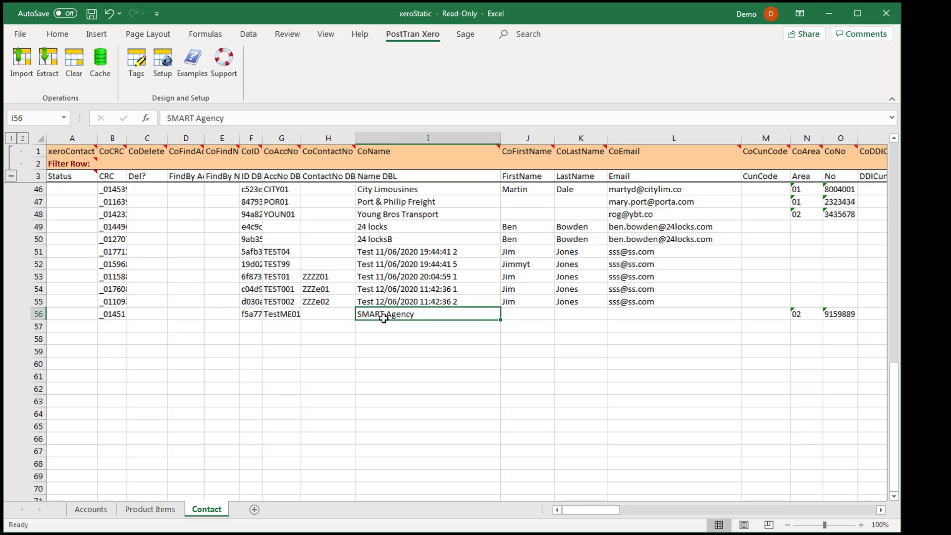
{"action": "left_click", "coordinate": [278, 319]}
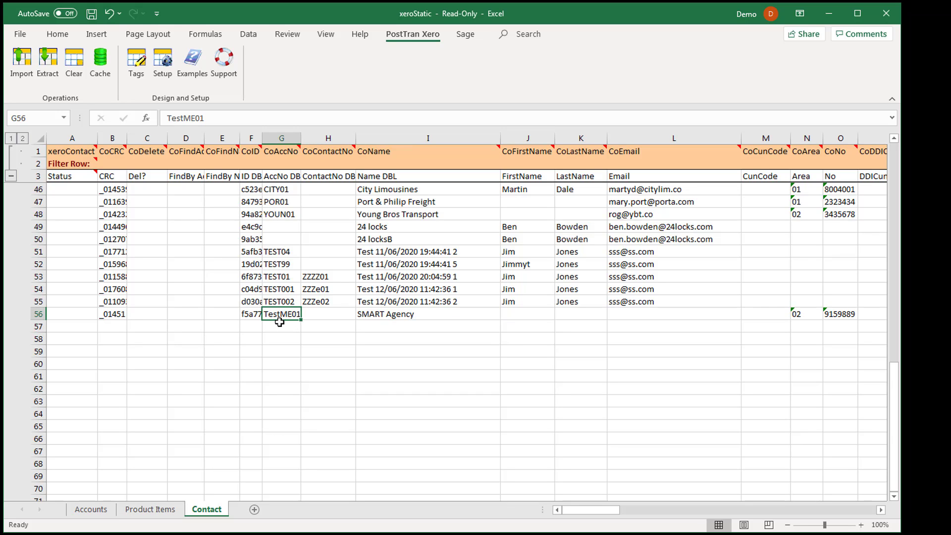
{"action": "left_click", "coordinate": [310, 317]}
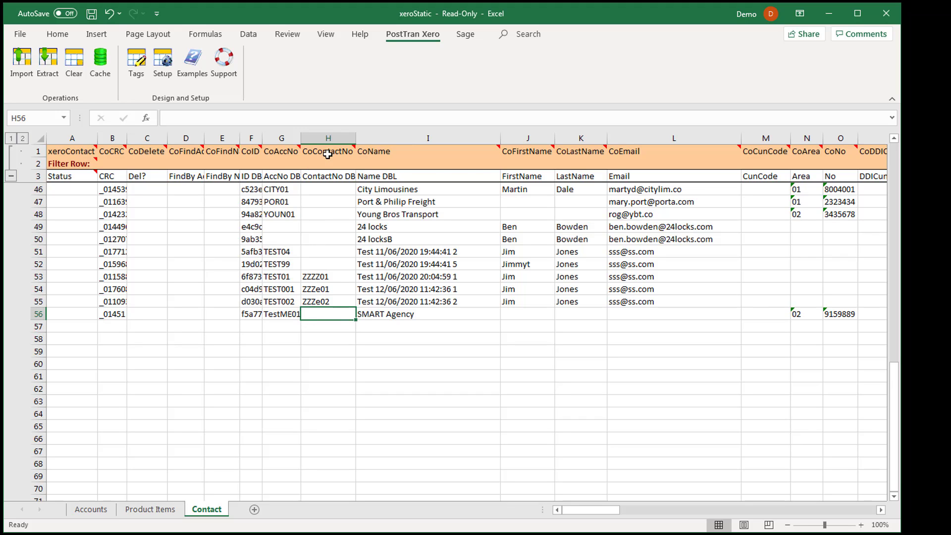
{"action": "mouse_move", "coordinate": [329, 154]}
{"action": "left_click", "coordinate": [274, 314]}
{"action": "left_click", "coordinate": [317, 315]}
- Change the contact name in row 56 to Test demo and fill in the contact's first and last name
{"action": "left_click", "coordinate": [429, 315]}
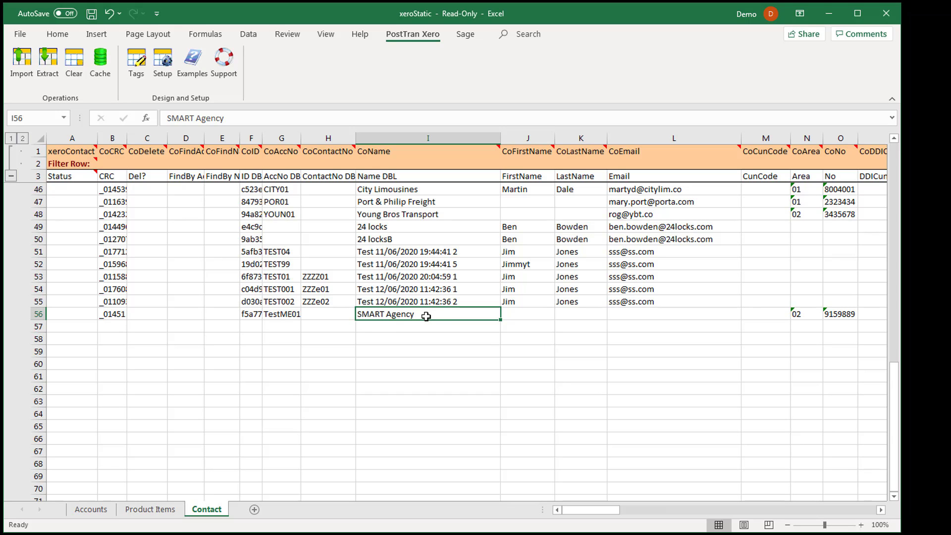
{"action": "type", "text": "Test demo"}
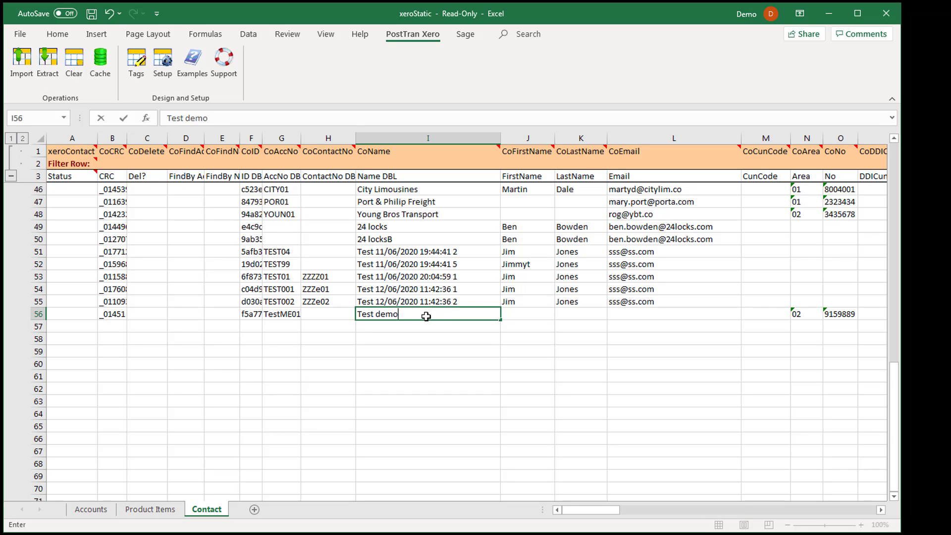
{"action": "key", "text": "Tab"}
{"action": "type", "text": "Sam"}
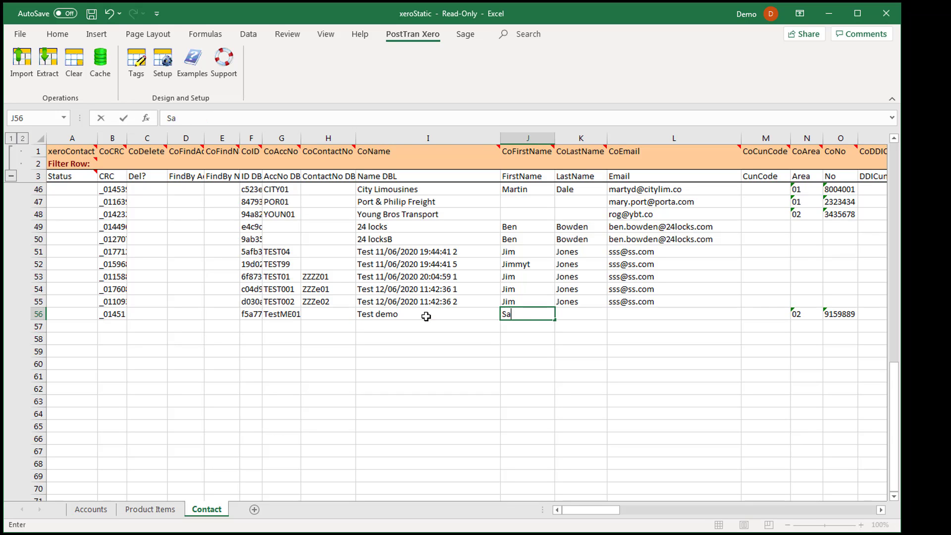
{"action": "key", "text": "Tab"}
{"action": "type", "text": "Smith"}
{"action": "key", "text": "Tab"}
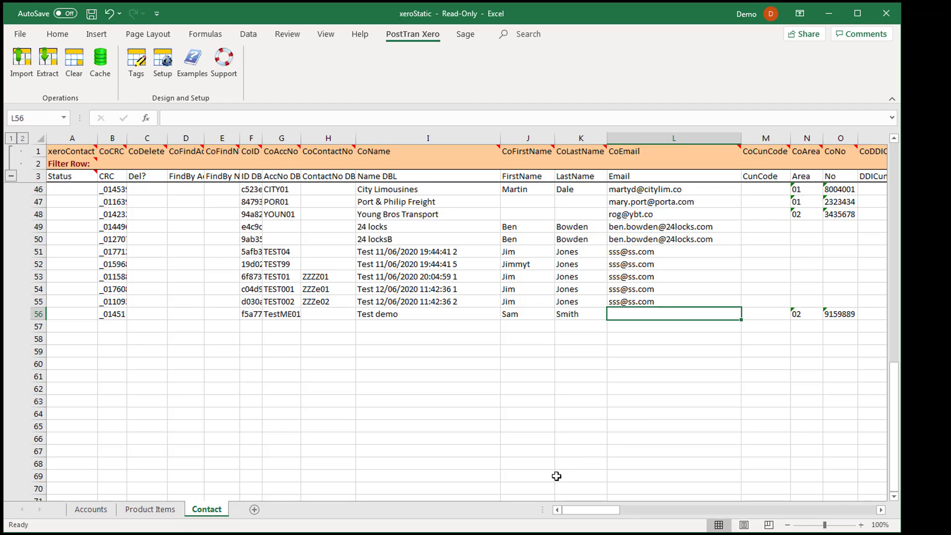
- Slightly widen the CoSalAccNo column (AK) with its cell in row 56 selected
{"action": "left_click_drag", "start_coordinate": [612, 510], "coordinate": [701, 497]}
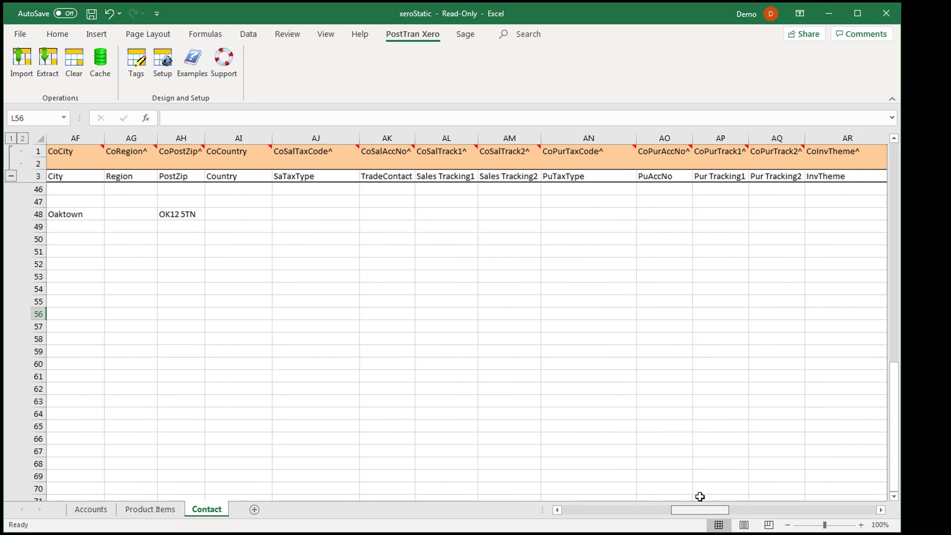
{"action": "left_click", "coordinate": [445, 315]}
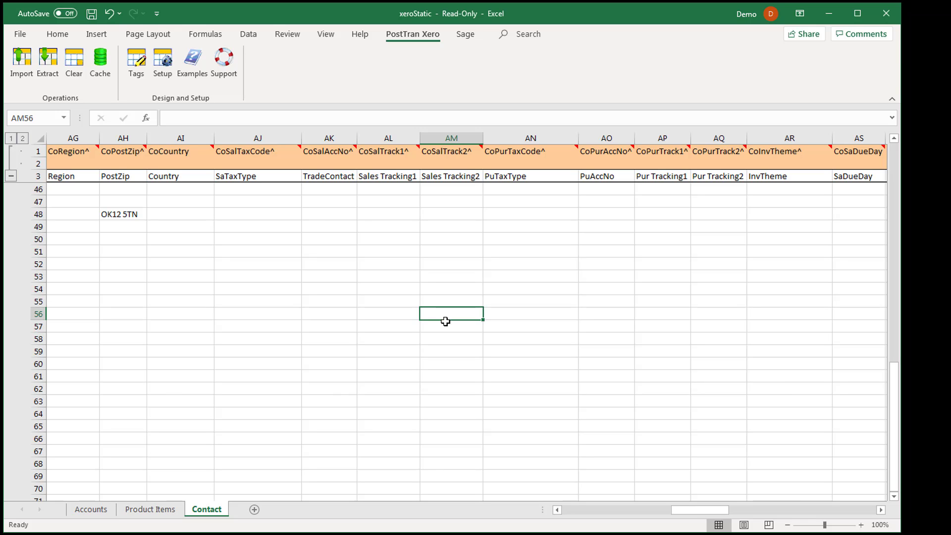
{"action": "key", "text": "Left"}
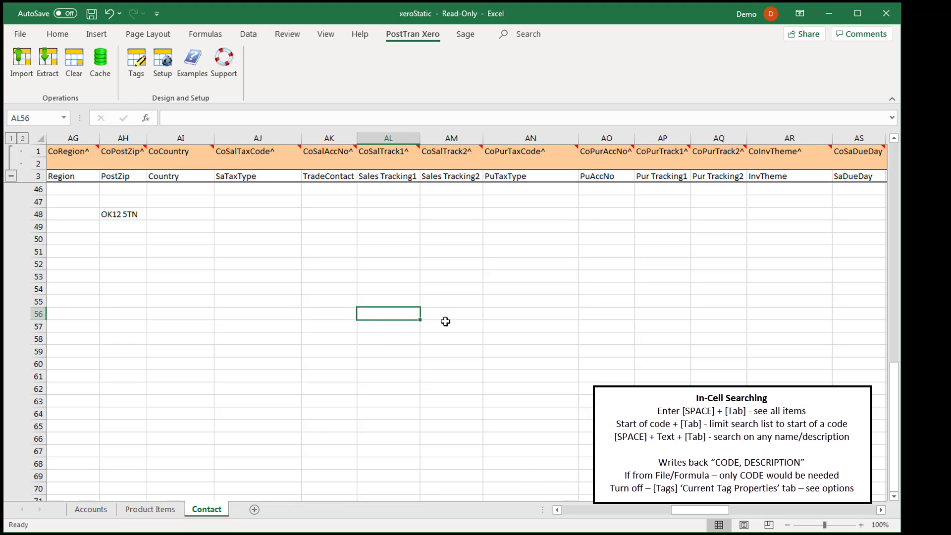
{"action": "left_click", "coordinate": [328, 314]}
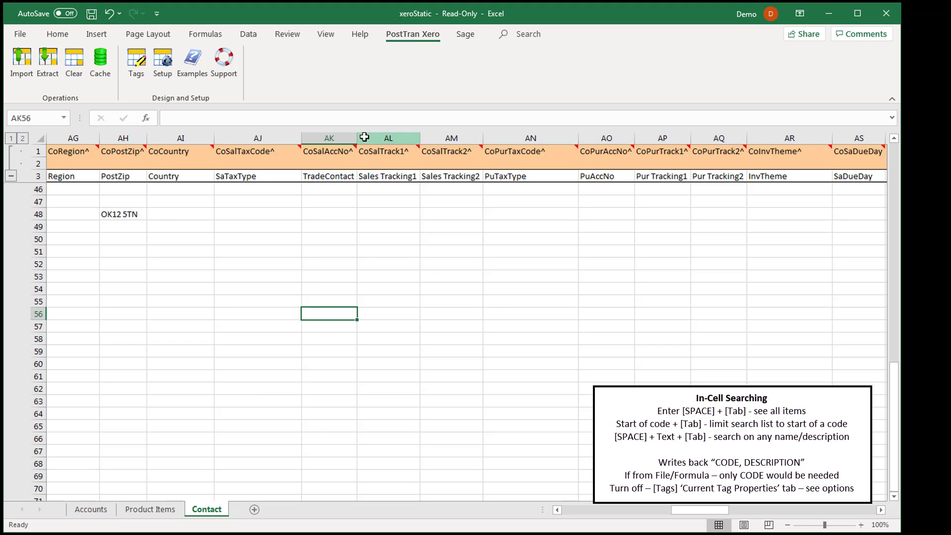
{"action": "left_click_drag", "start_coordinate": [357, 138], "coordinate": [366, 143]}
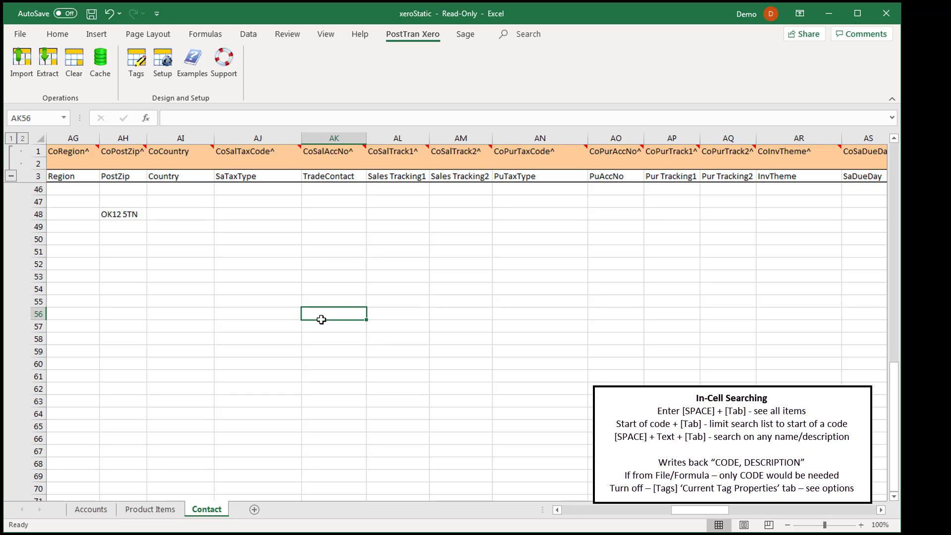
- Look up the sales nominal account codes for CoSalAccNo in row 56 and pick 260, Other Revenue
{"action": "key", "text": "Tab"}
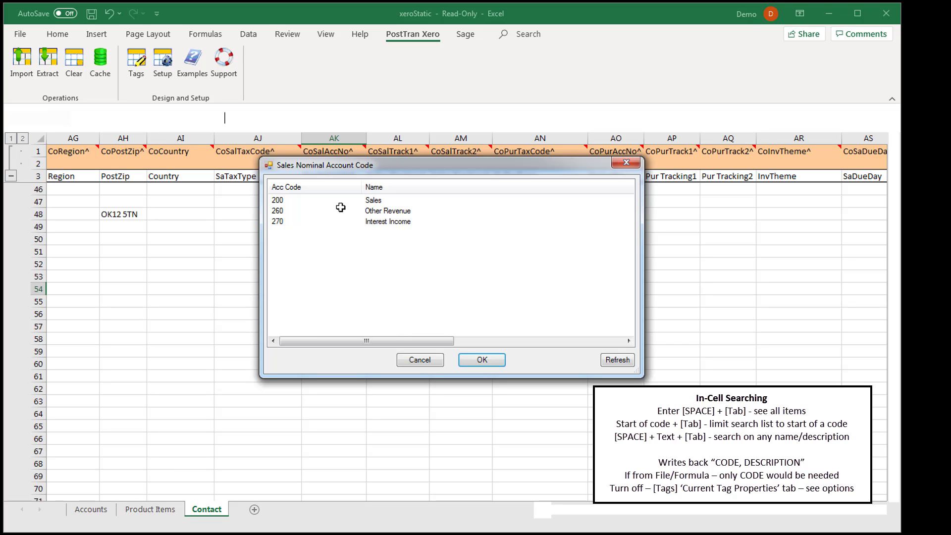
{"action": "double_click", "coordinate": [307, 200]}
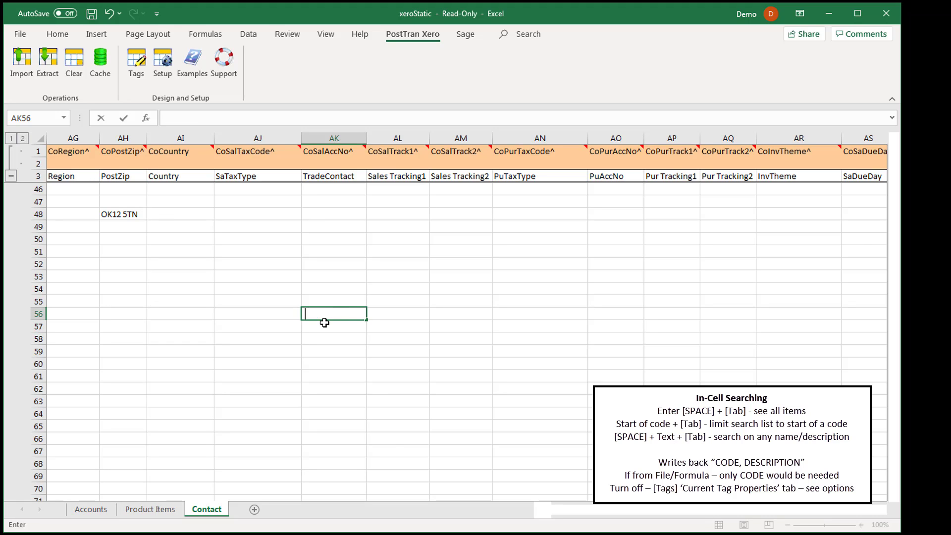
{"action": "key", "text": "Tab"}
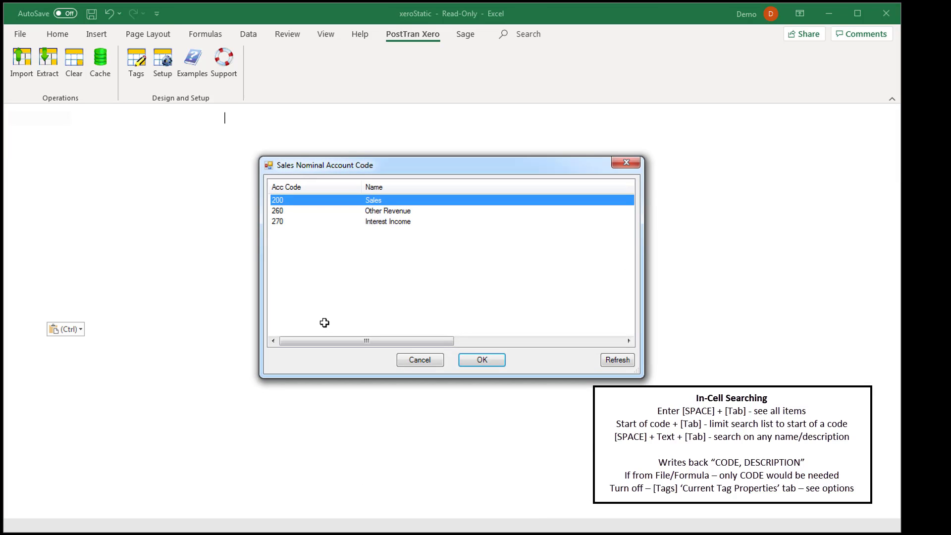
{"action": "key", "text": "Down"}
{"action": "key", "text": "Down"}
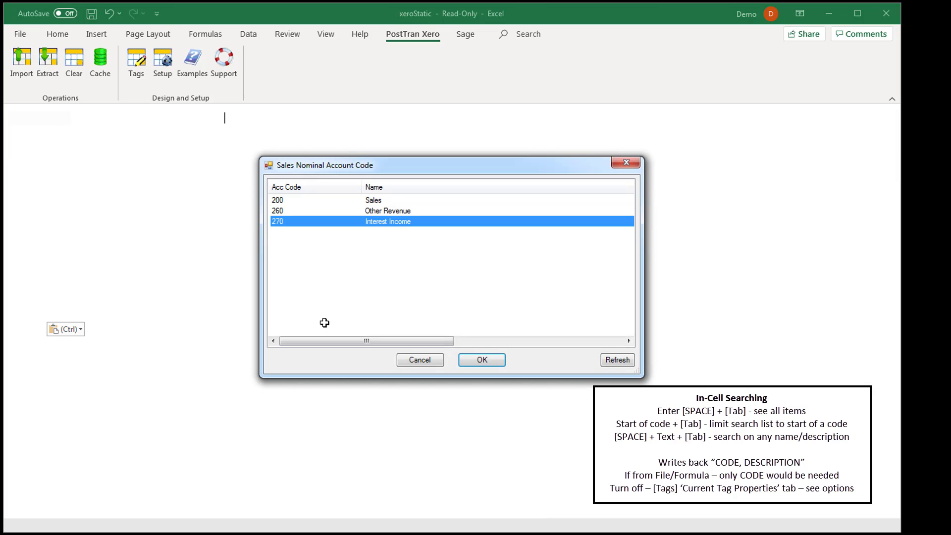
{"action": "key", "text": "Up"}
{"action": "key", "text": "Return"}
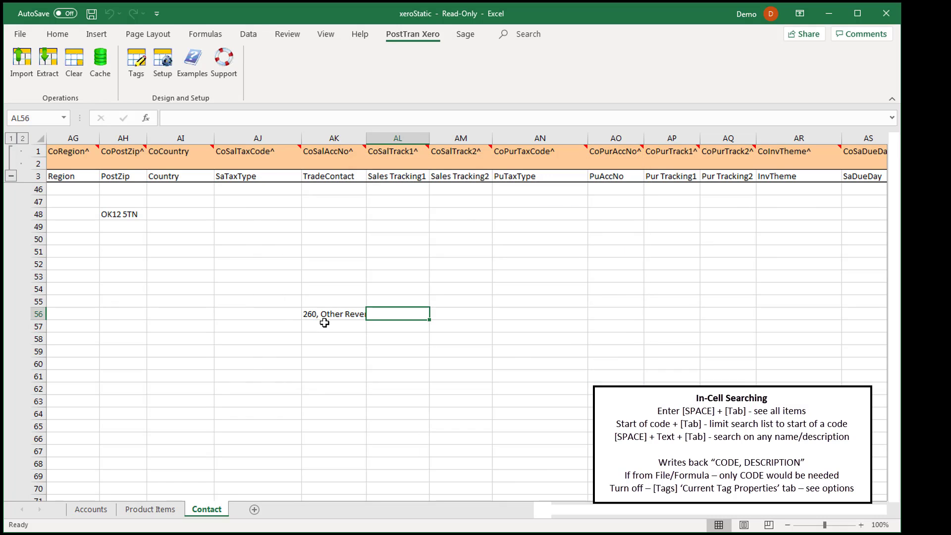
- Set the purchase tax type in row 56 to 20% (VAT on Expenses) from the purchase tax code list
{"action": "key", "text": "Tab"}
{"action": "key", "text": "Tab"}
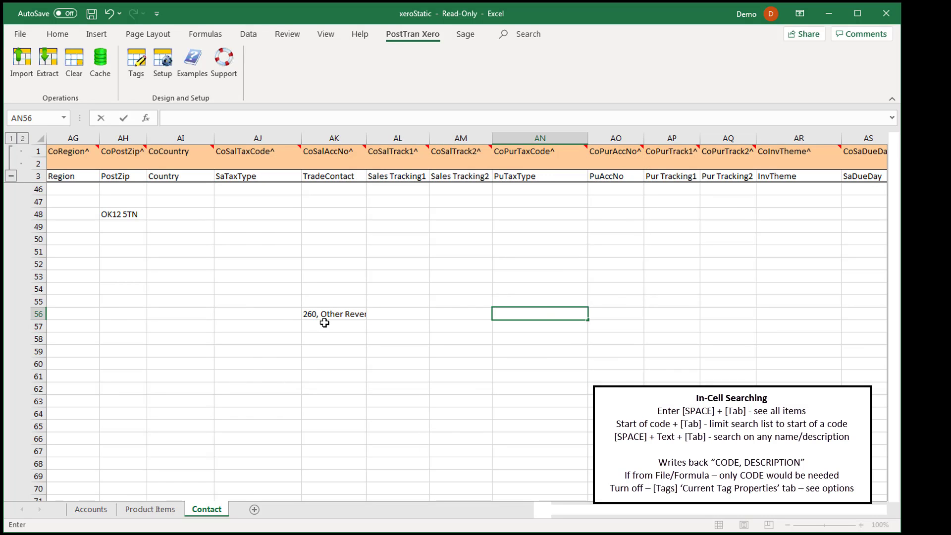
{"action": "key", "text": "Tab"}
{"action": "key", "text": "Down"}
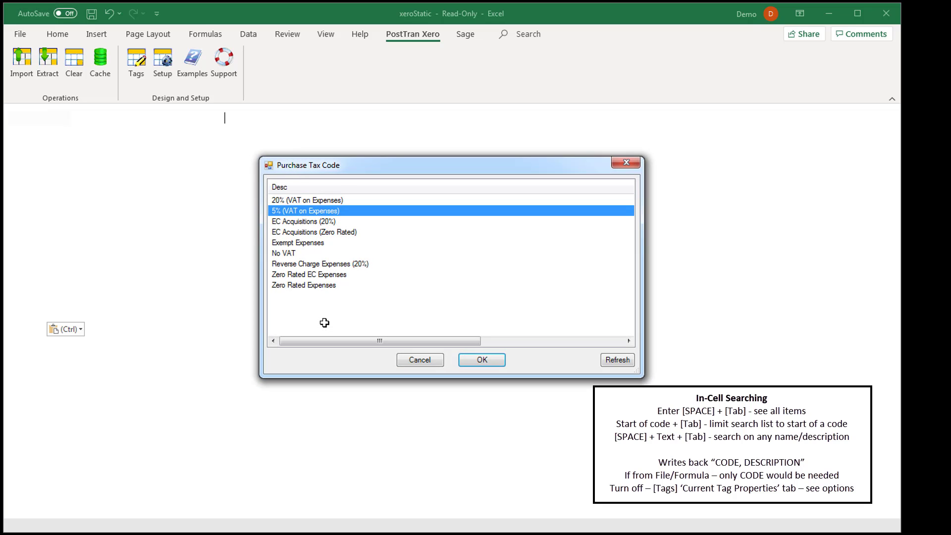
{"action": "key", "text": "Up"}
{"action": "key", "text": "Return"}
- Try code-start matching on row 56's purchase tax type with 5, and restore 20% (VAT on Expenses) by entering 20
{"action": "key", "text": "Left"}
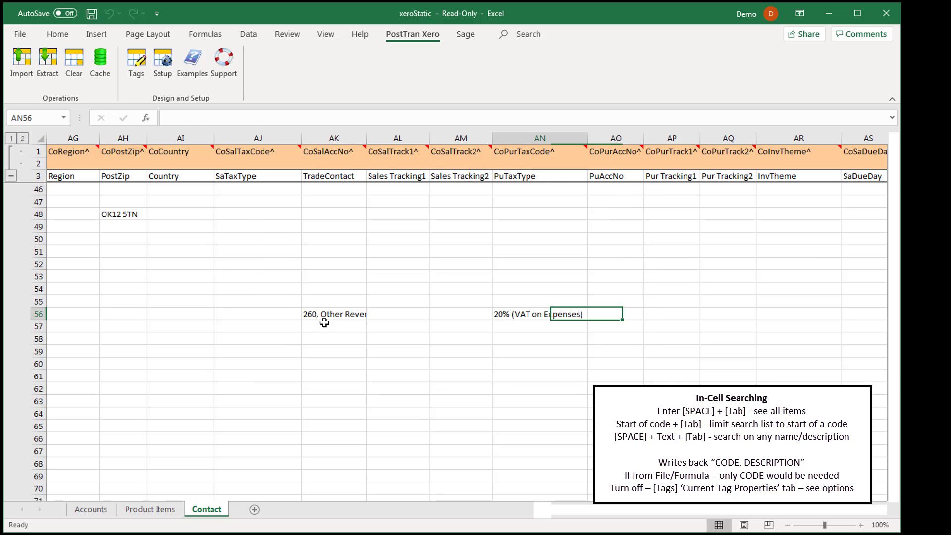
{"action": "type", "text": "5"}
{"action": "key", "text": "Tab"}
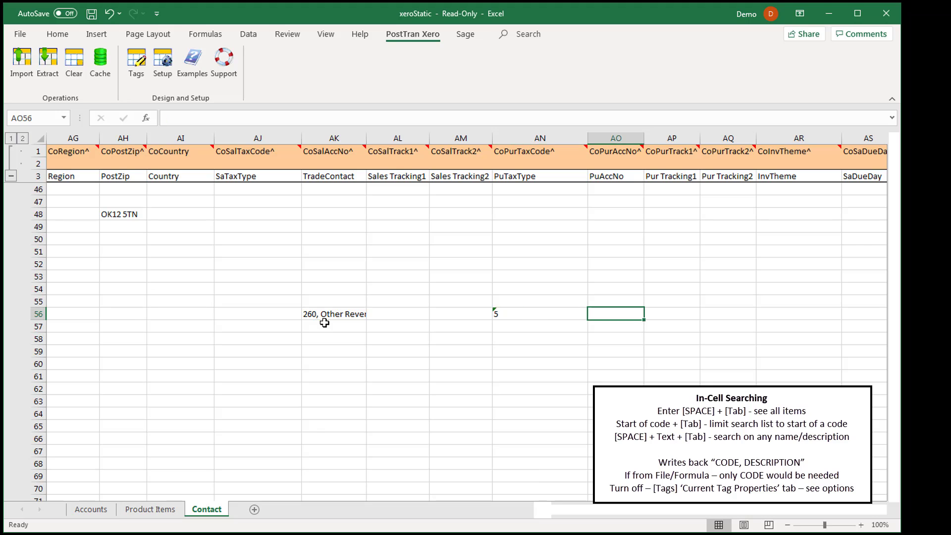
{"action": "key", "text": "Left"}
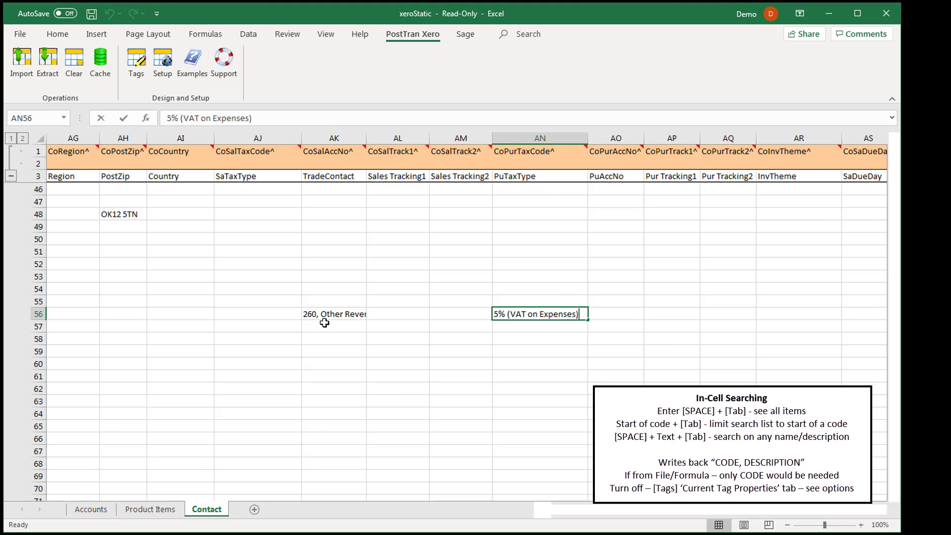
{"action": "type", "text": "20"}
{"action": "key", "text": "Tab"}
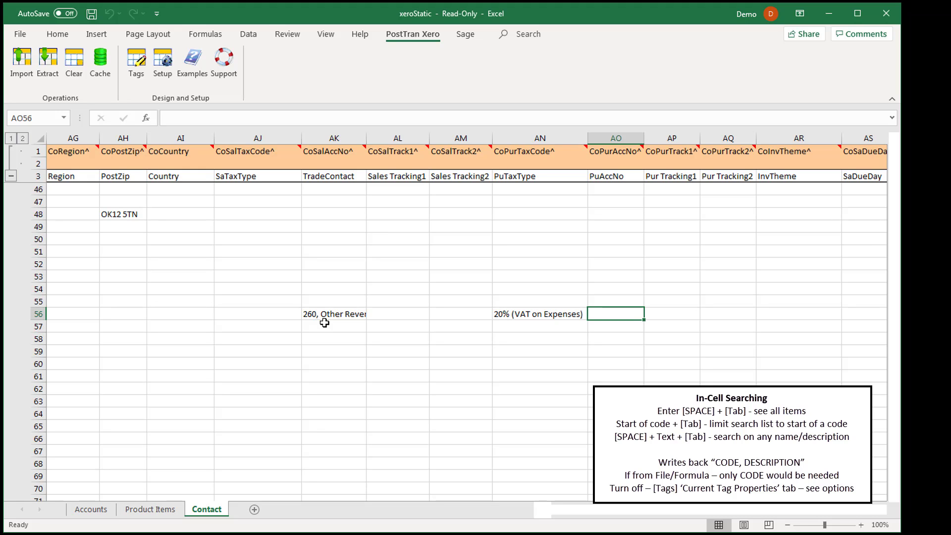
- Set the sales account in row 56 to 200, Sales by entering only the code 200
{"action": "key", "text": "Left"}
{"action": "key", "text": "Left"}
{"action": "key", "text": "Left"}
{"action": "key", "text": "Left"}
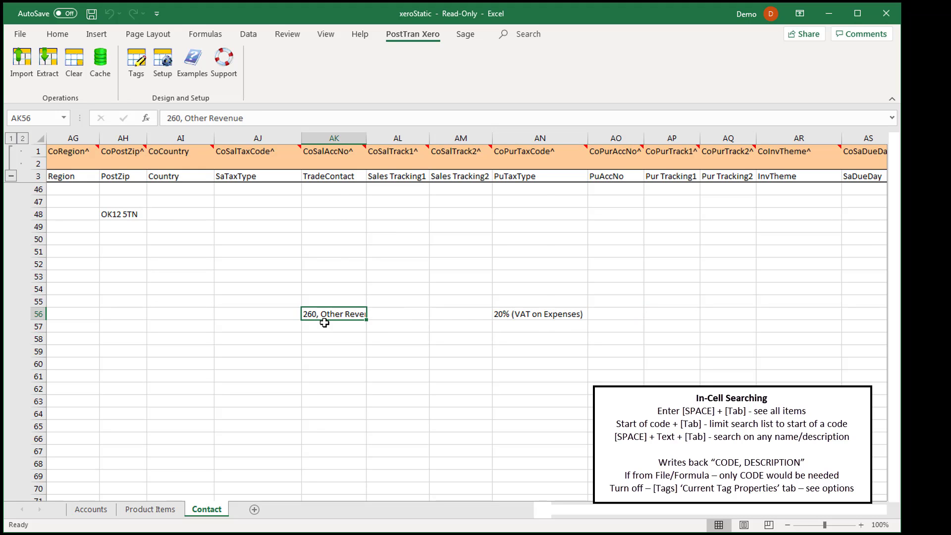
{"action": "type", "text": "200"}
{"action": "key", "text": "Tab"}
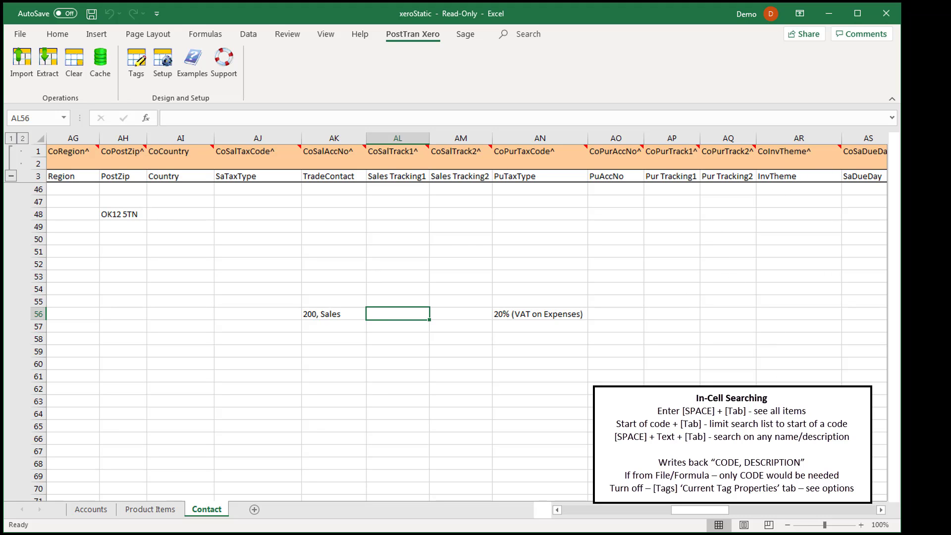
- Import the edited contacts into the Xero demo company and close the import summary
{"action": "left_click_drag", "start_coordinate": [718, 511], "coordinate": [561, 513]}
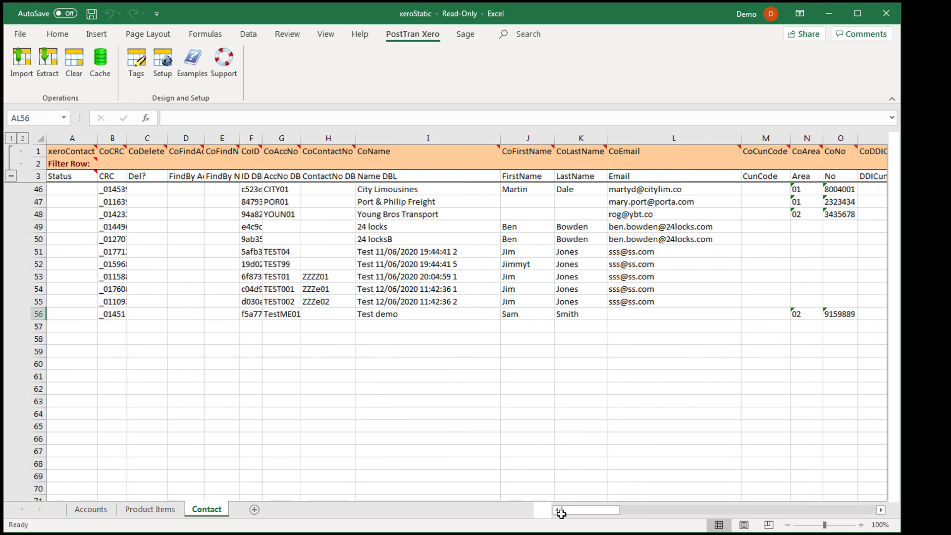
{"action": "left_click", "coordinate": [401, 315]}
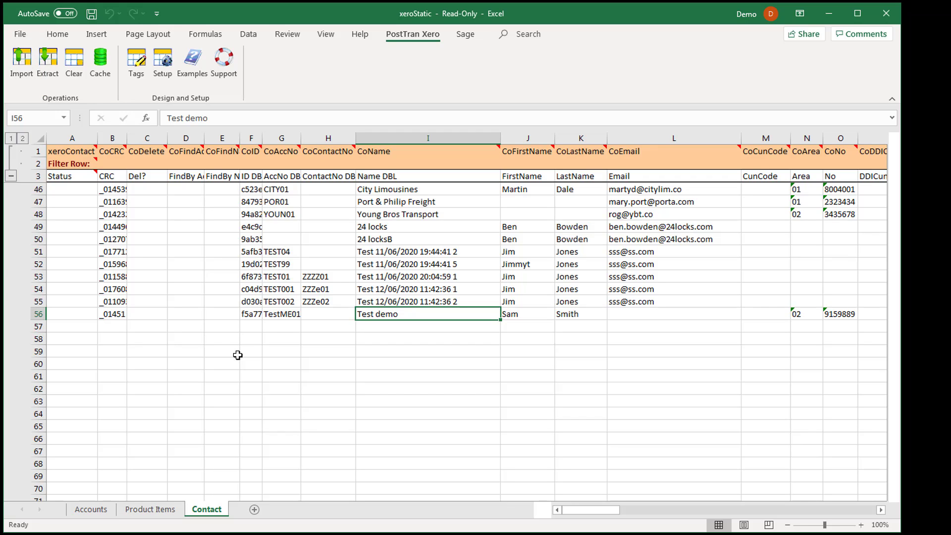
{"action": "left_click", "coordinate": [22, 59]}
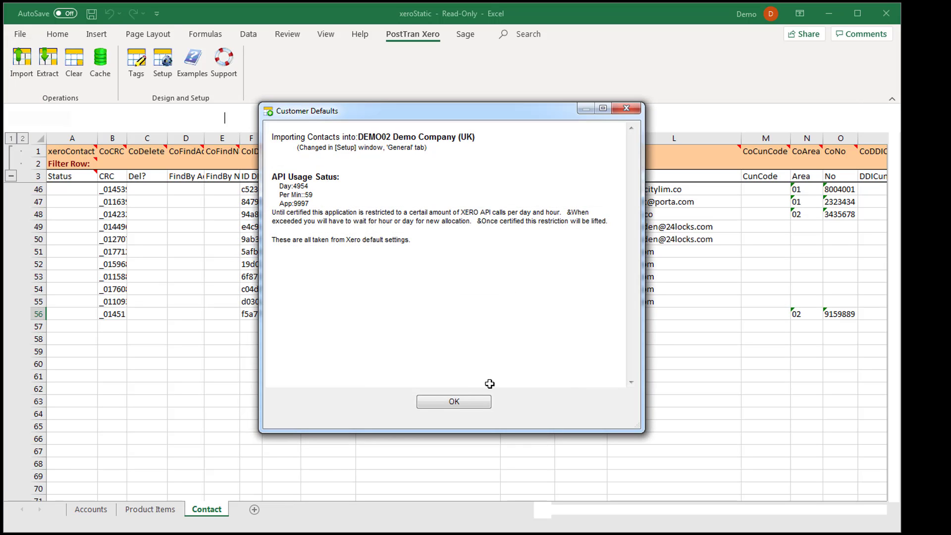
{"action": "left_click", "coordinate": [469, 403]}
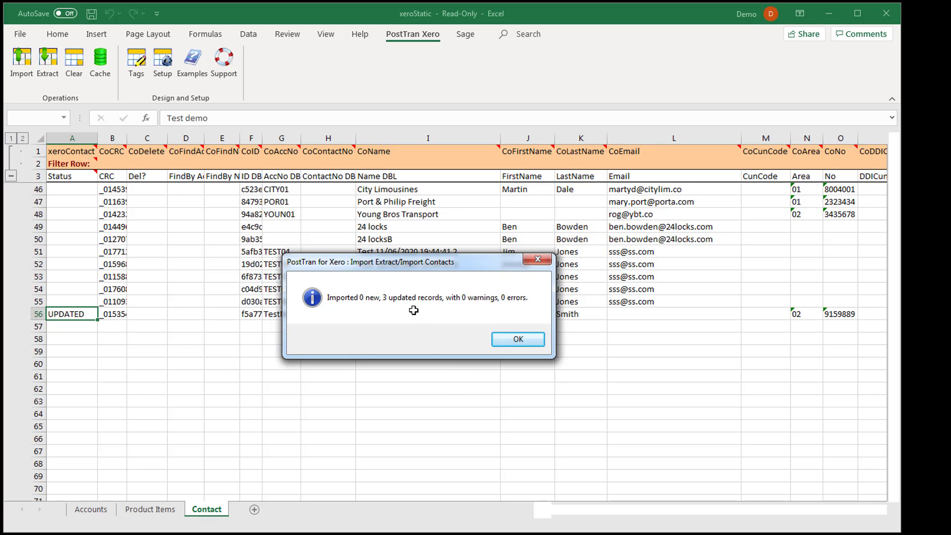
{"action": "left_click", "coordinate": [528, 340]}
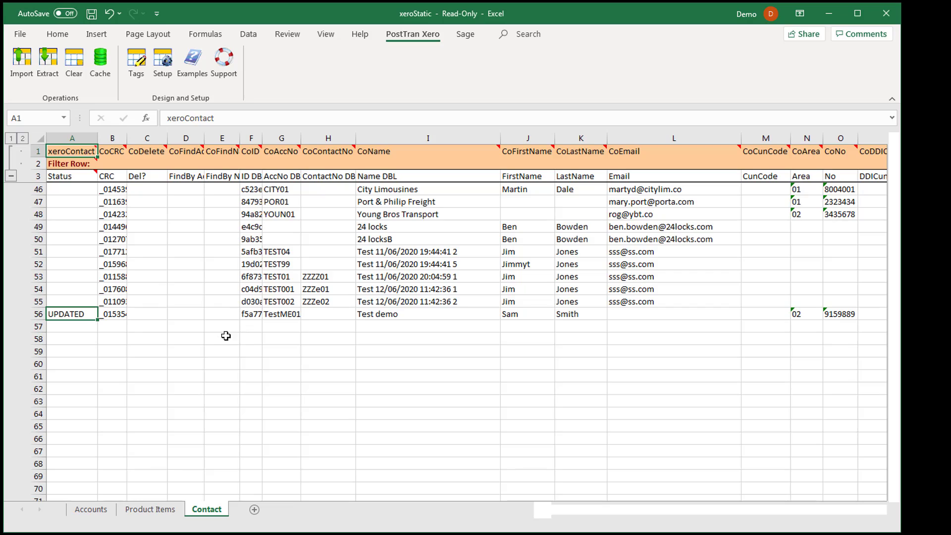
- Review the status of the imported rows and open the Pret A Manger contact in Xero to check its name
{"action": "left_click", "coordinate": [296, 318]}
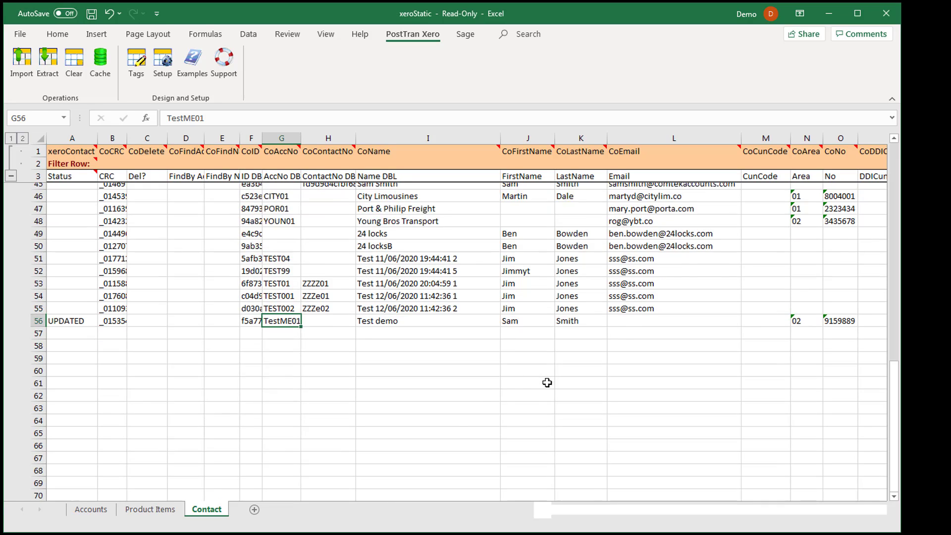
{"action": "scroll", "coordinate": [547, 382], "scroll_direction": "up", "scroll_amount": 7}
{"action": "scroll", "coordinate": [547, 383], "scroll_direction": "up", "scroll_amount": 7}
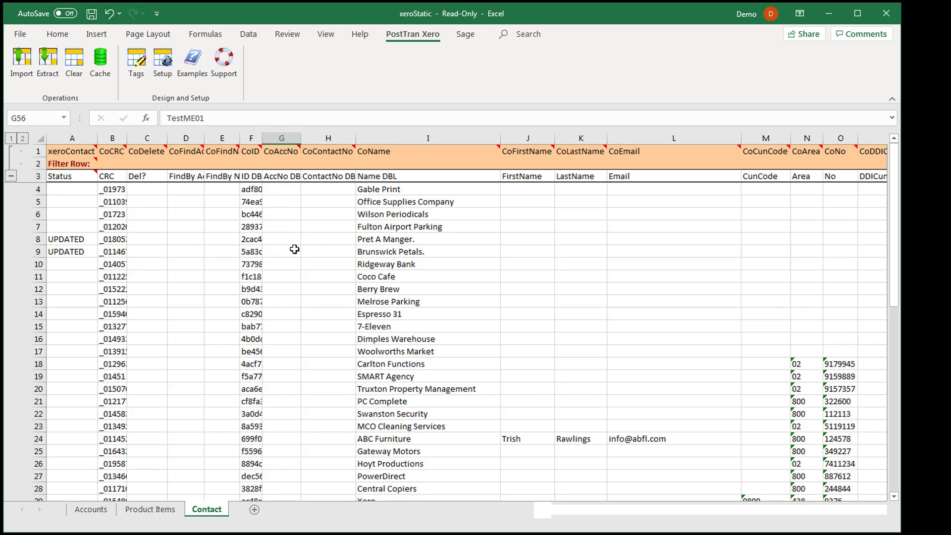
{"action": "left_click", "coordinate": [397, 177]}
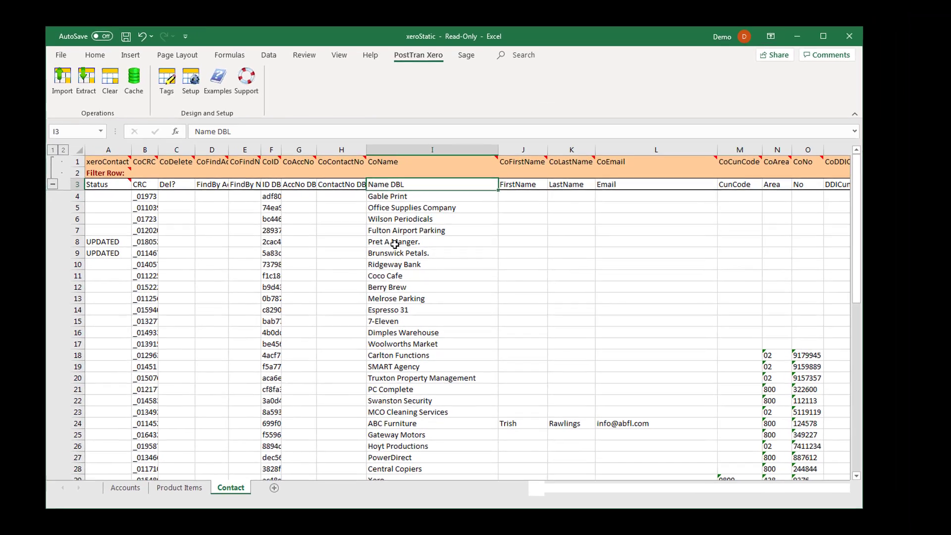
{"action": "double_click", "coordinate": [395, 244]}
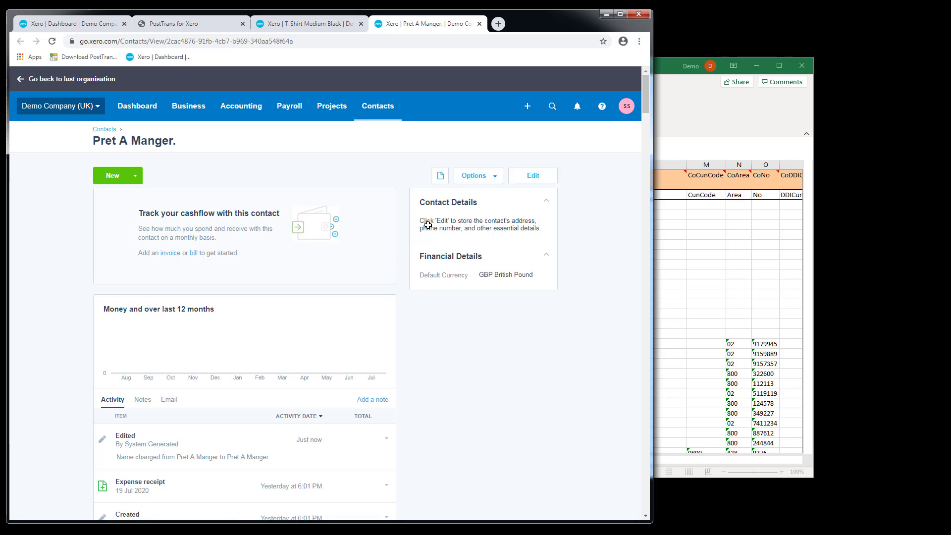
- Open the Pret A Manger. contact's edit form, examine its contact information fields, and leave without saving
{"action": "left_click", "coordinate": [531, 178]}
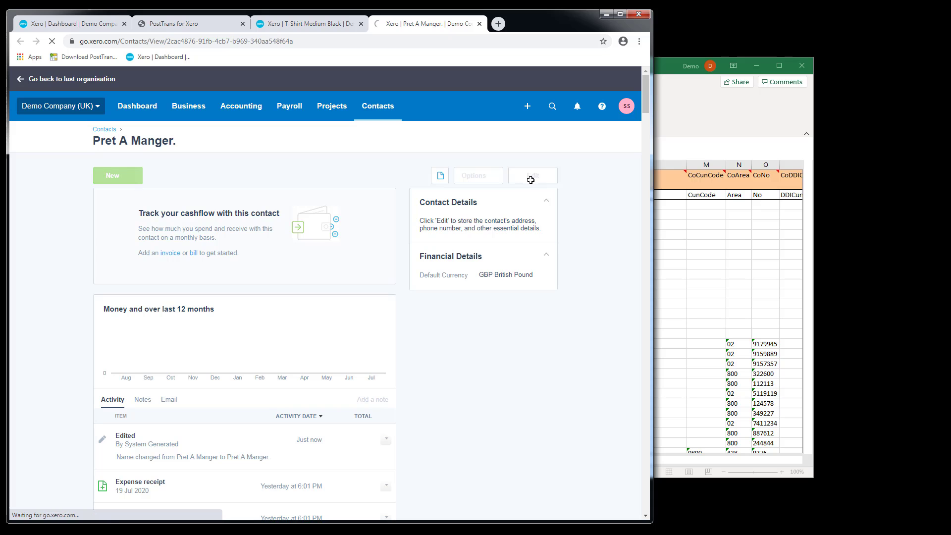
{"action": "scroll", "coordinate": [447, 316], "scroll_direction": "down", "scroll_amount": 3}
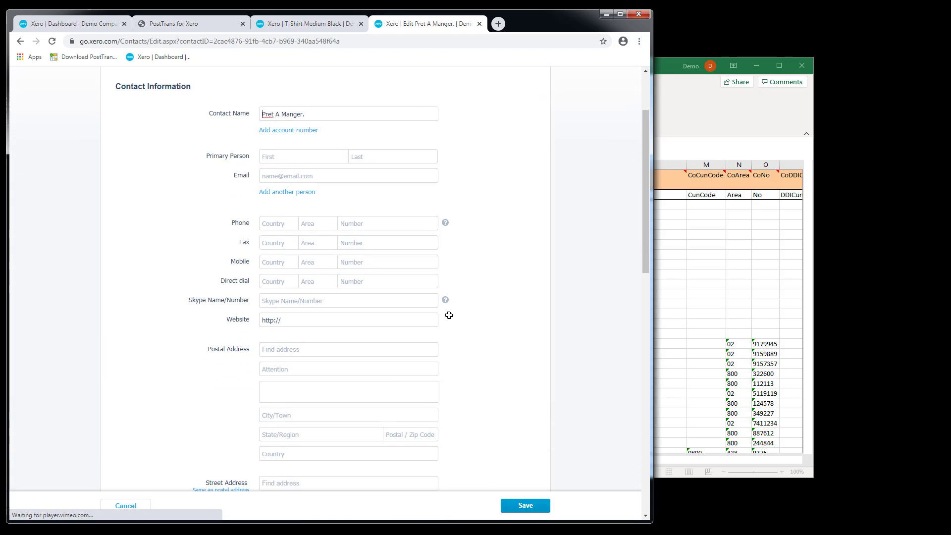
{"action": "scroll", "coordinate": [449, 314], "scroll_direction": "up", "scroll_amount": 3}
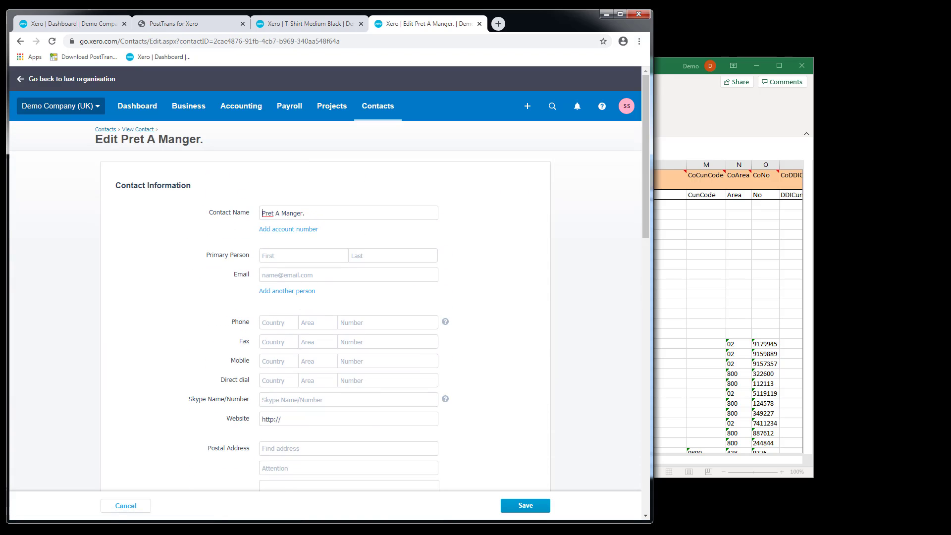
{"action": "left_click", "coordinate": [125, 506]}
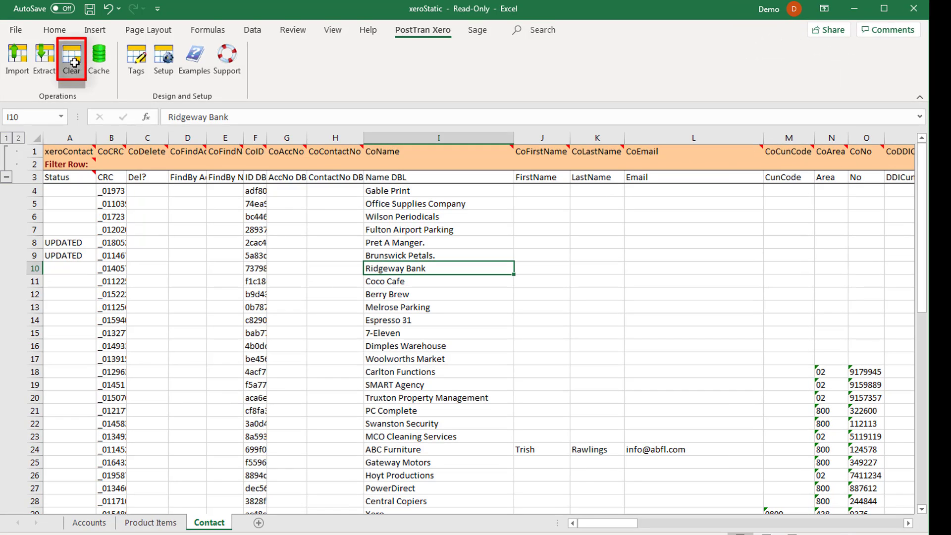
- In the Excel template, clear all extracted contact data from the Contact sheet with PostTran
{"action": "left_click", "coordinate": [72, 59]}
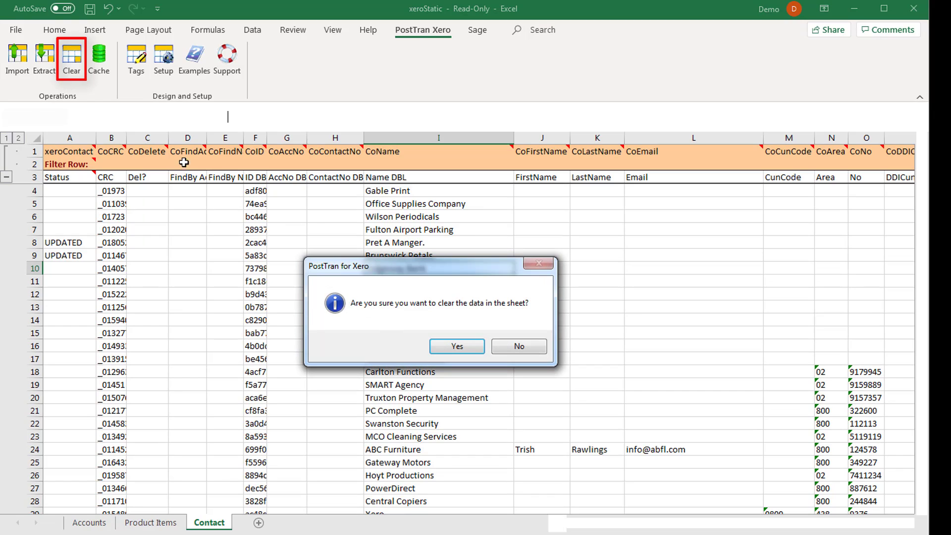
{"action": "left_click", "coordinate": [457, 346]}
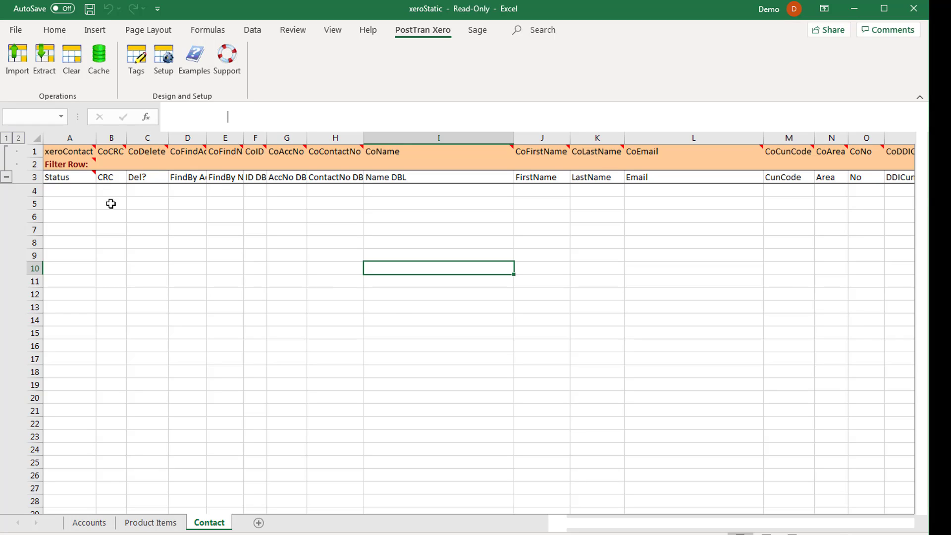
- Look up contacts matching test in the account-number find column of row 4 and load the Test demo contact
{"action": "left_click", "coordinate": [176, 191]}
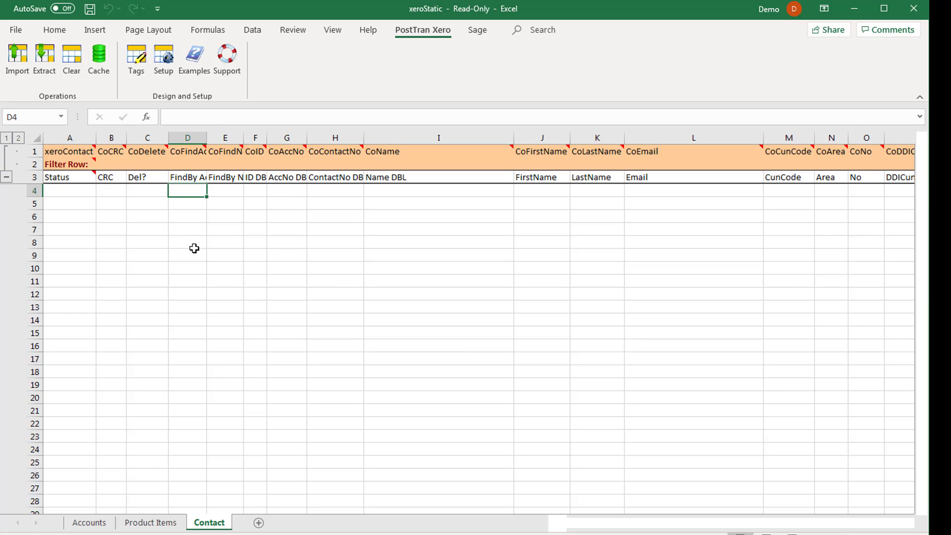
{"action": "type", "text": "ter"}
{"action": "key", "text": "Tab"}
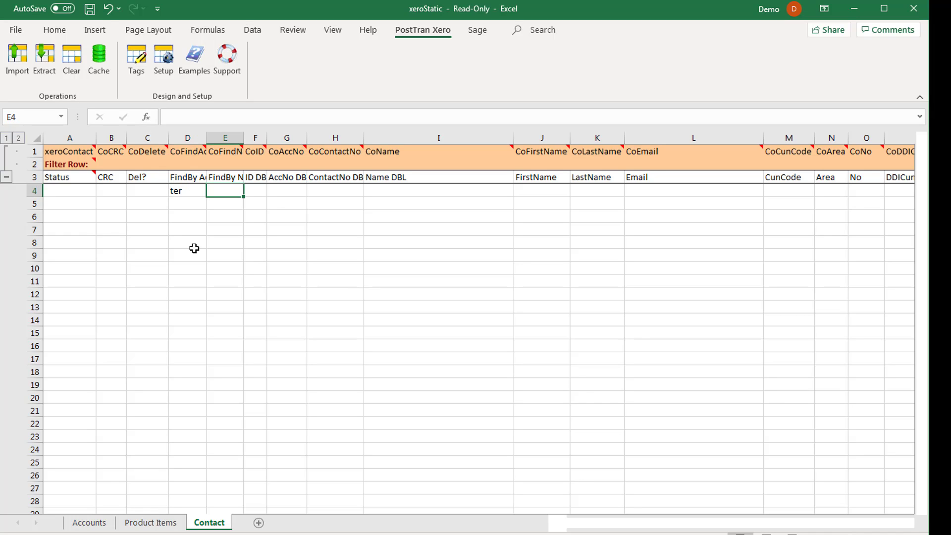
{"action": "key", "text": "Left"}
{"action": "type", "text": "test"}
{"action": "key", "text": "Tab"}
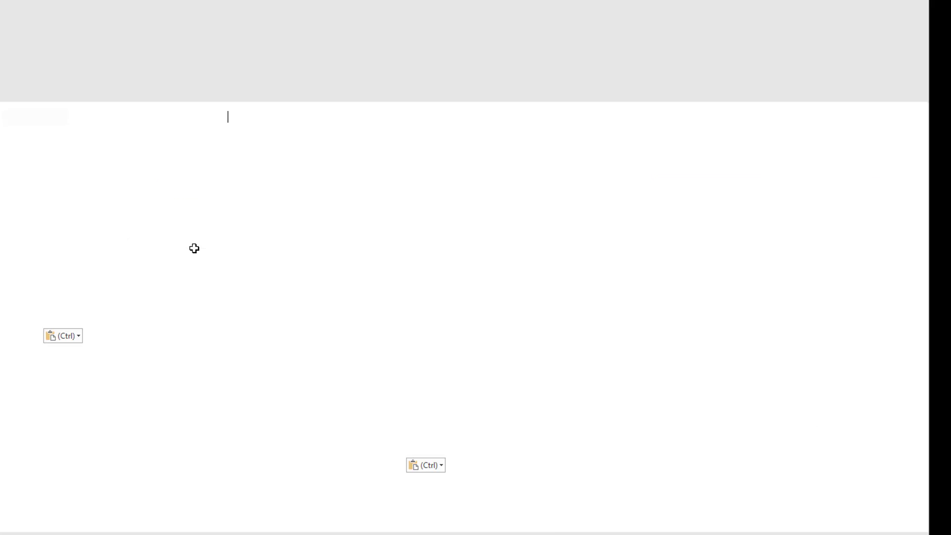
{"action": "key", "text": "Down"}
{"action": "key", "text": "Down"}
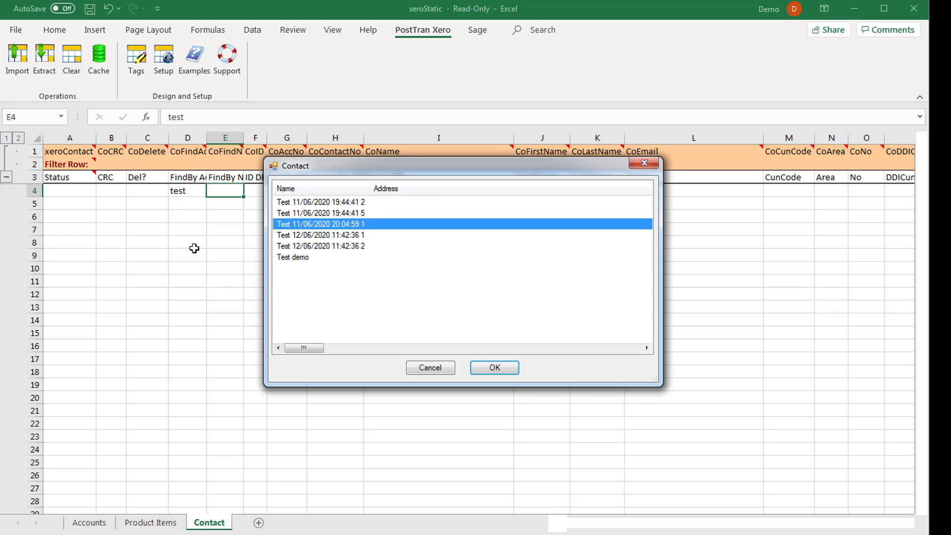
{"action": "key", "text": "Down"}
{"action": "key", "text": "Down"}
{"action": "key", "text": "Down"}
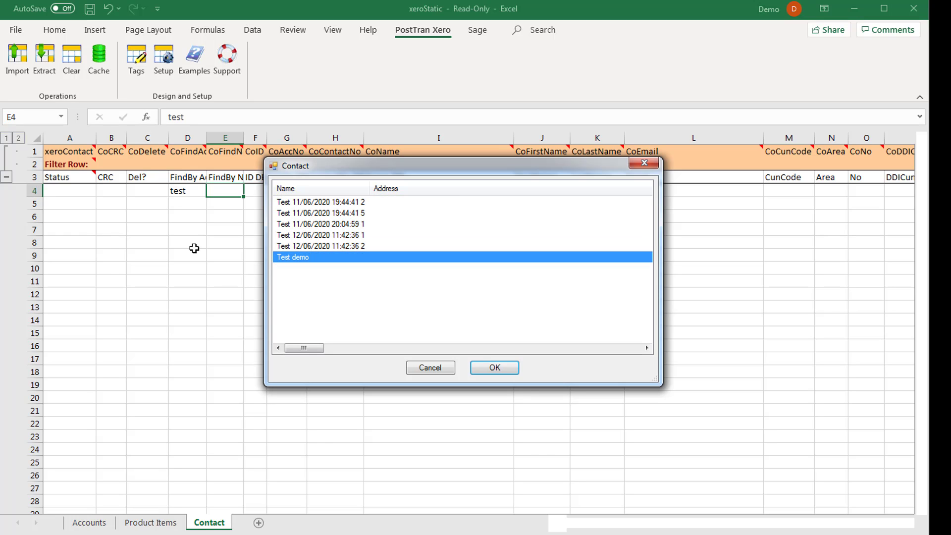
{"action": "key", "text": "Return"}
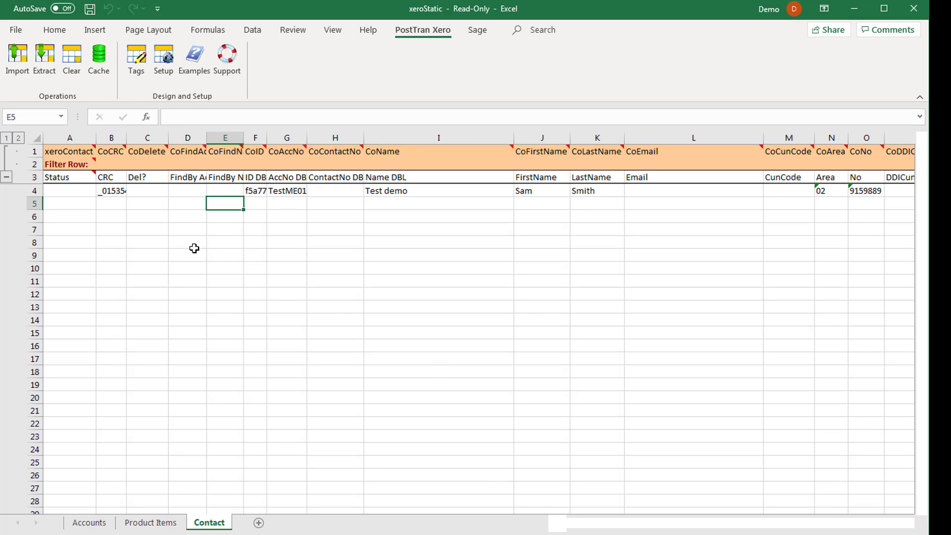
- Try to look up contacts by name by entering bell in the name find column of row 4
{"action": "key", "text": "Left"}
{"action": "key", "text": "Left"}
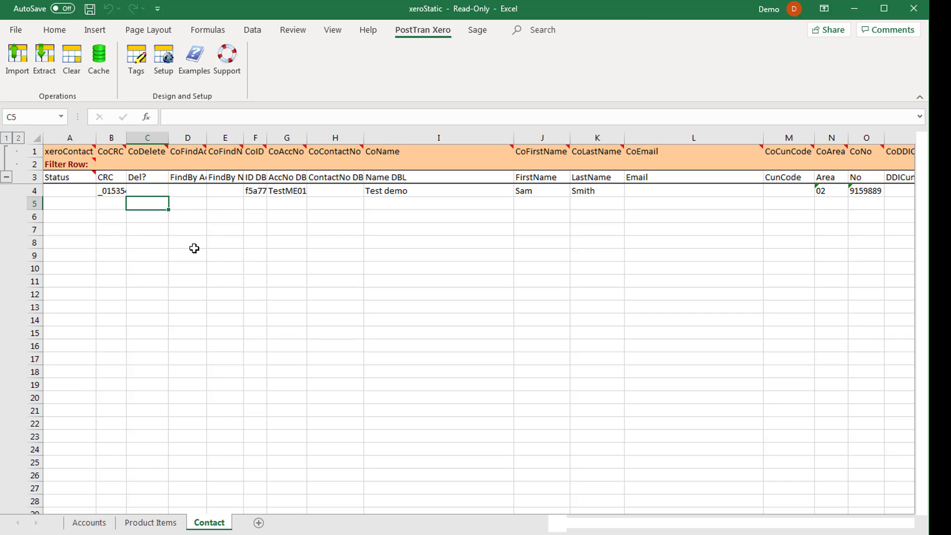
{"action": "key", "text": "Right"}
{"action": "key", "text": "Up"}
{"action": "key", "text": "Right"}
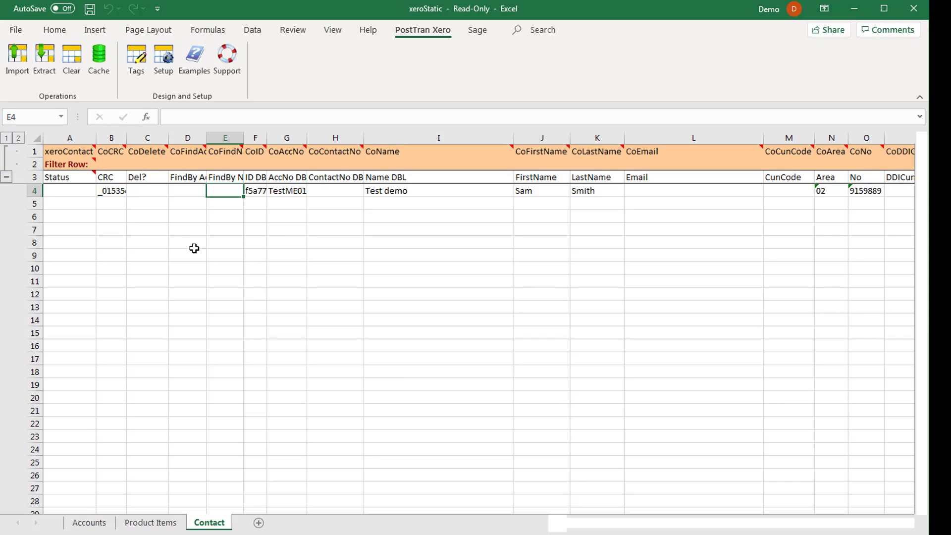
{"action": "type", "text": "bell"}
{"action": "key", "text": "Tab"}
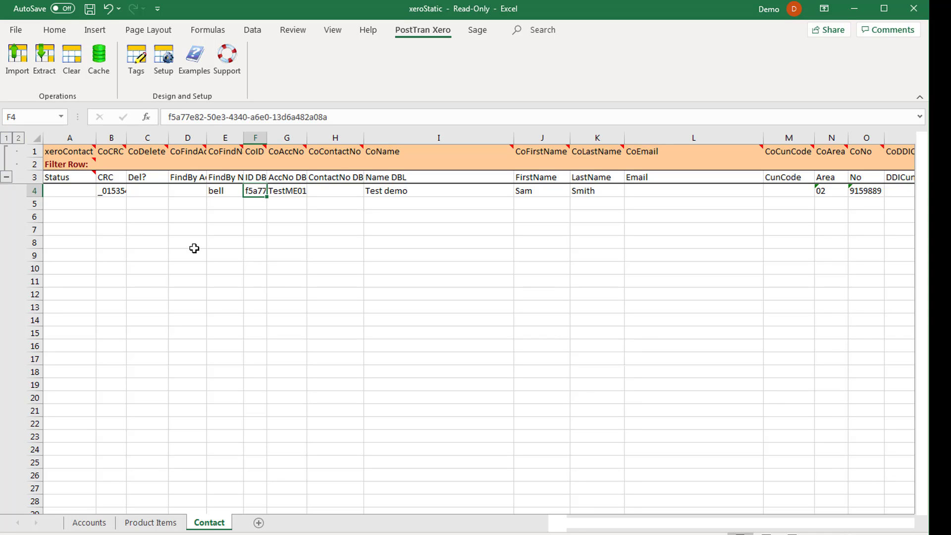
- Copy the account codes CITY01 through TEST002 from G128:G135 of the Accounts sheet into the Contact sheet's account-number find column, starting at D4
{"action": "left_click", "coordinate": [191, 192]}
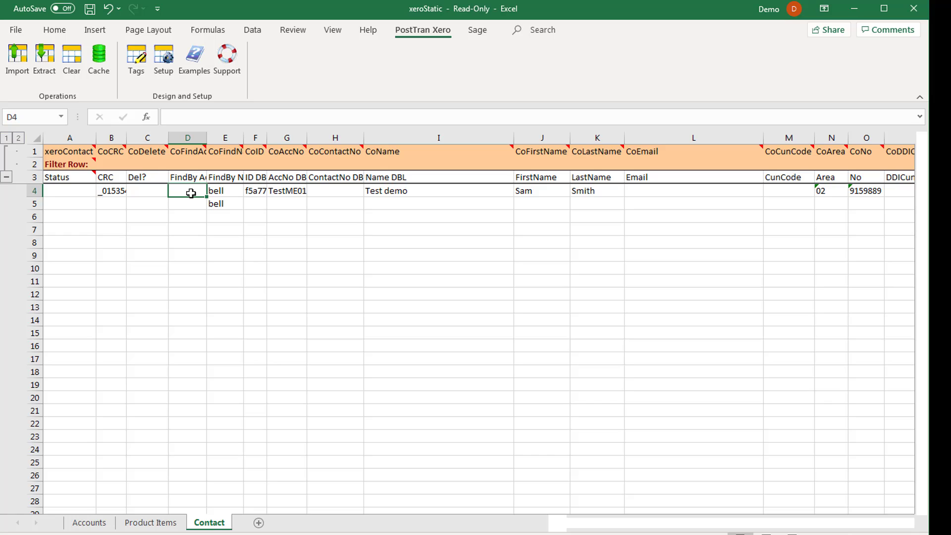
{"action": "left_click", "coordinate": [90, 523]}
{"action": "left_click", "coordinate": [325, 437]}
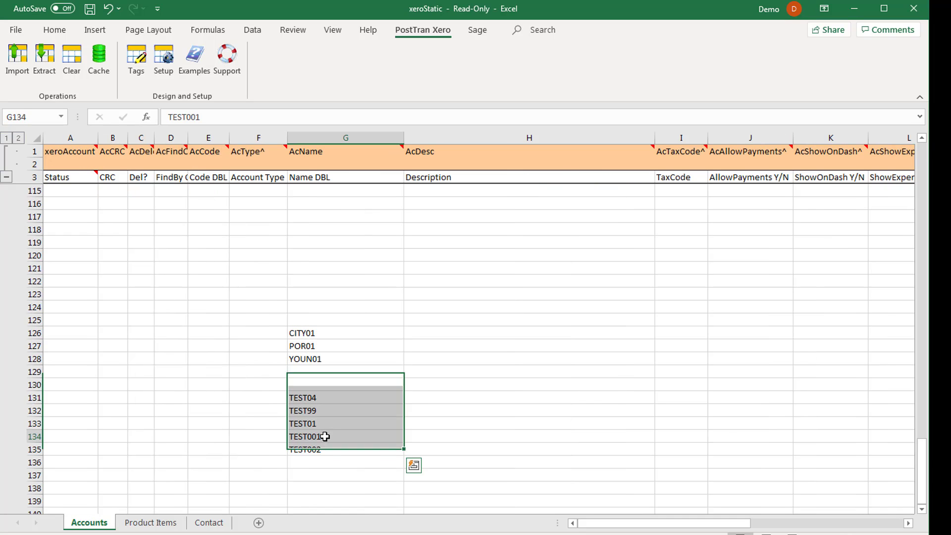
{"action": "left_click_drag", "start_coordinate": [313, 333], "coordinate": [314, 448]}
{"action": "left_click", "coordinate": [383, 342]}
{"action": "key", "text": "ctrl+c"}
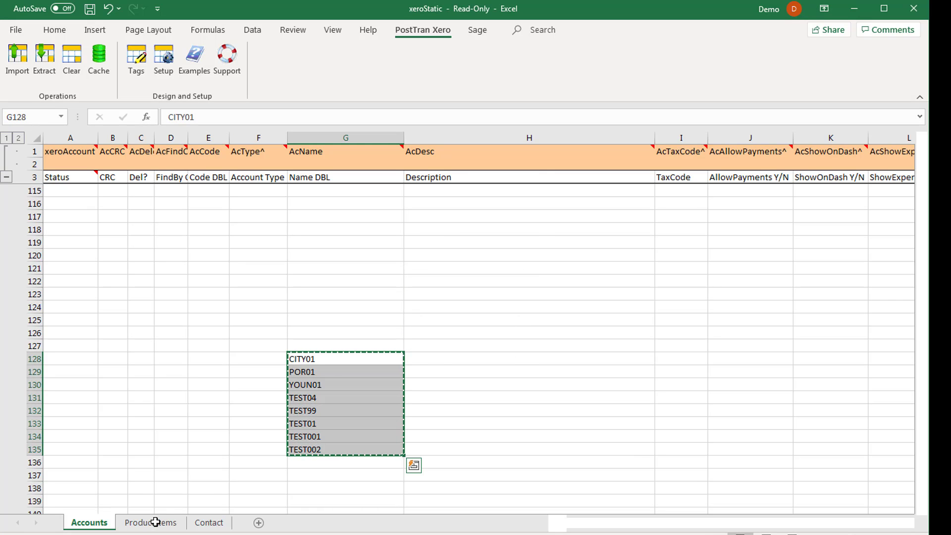
{"action": "left_click", "coordinate": [205, 523]}
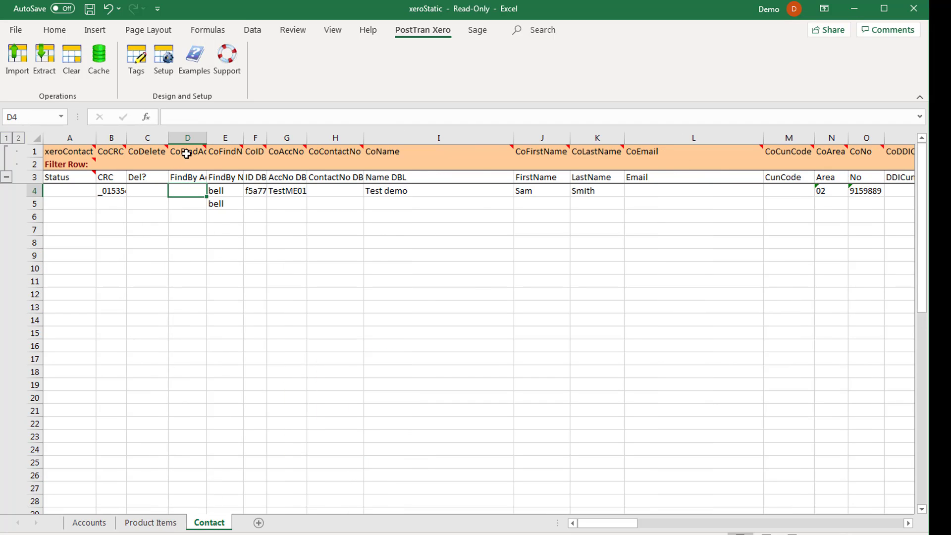
{"action": "key", "text": "ctrl+v"}
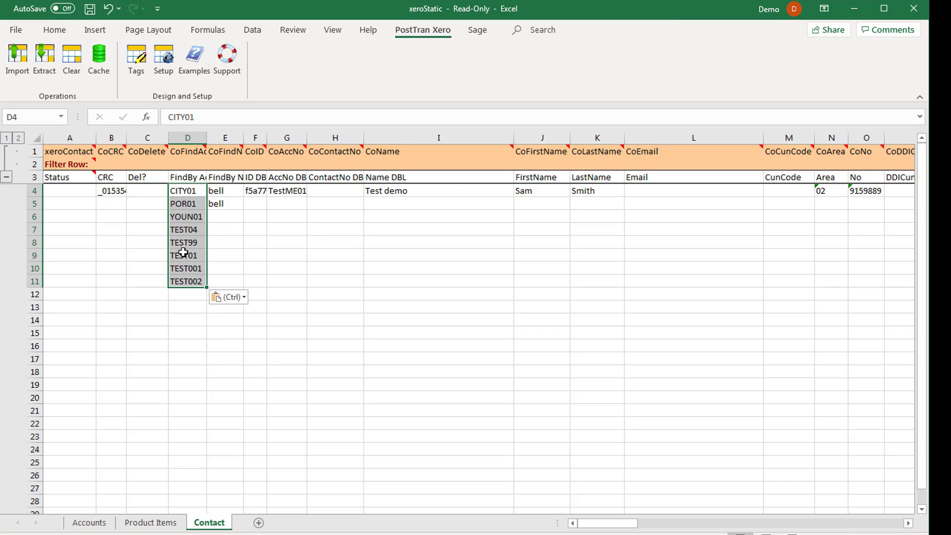
- Extract the contact records for the codes listed in column D and dismiss the extraction summary
{"action": "left_click", "coordinate": [287, 279]}
{"action": "left_click", "coordinate": [45, 62]}
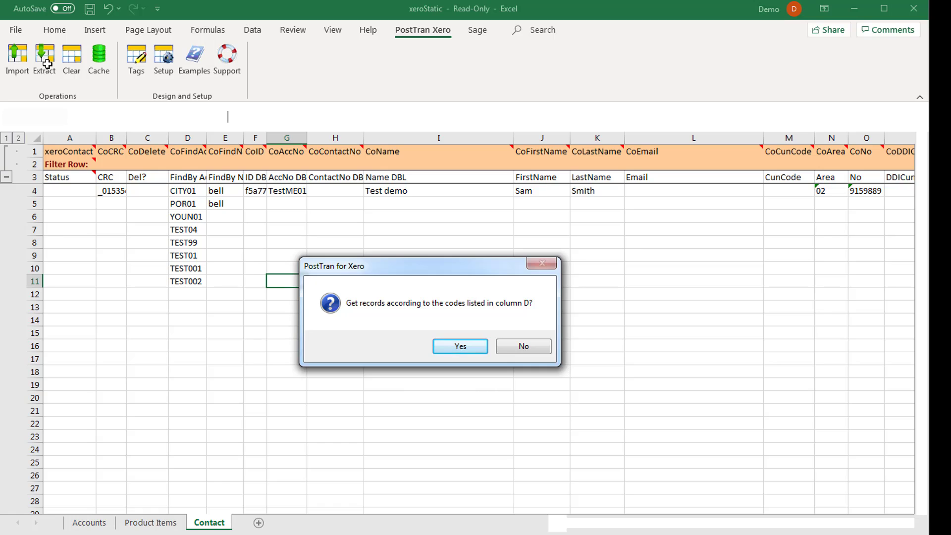
{"action": "left_click", "coordinate": [459, 345]}
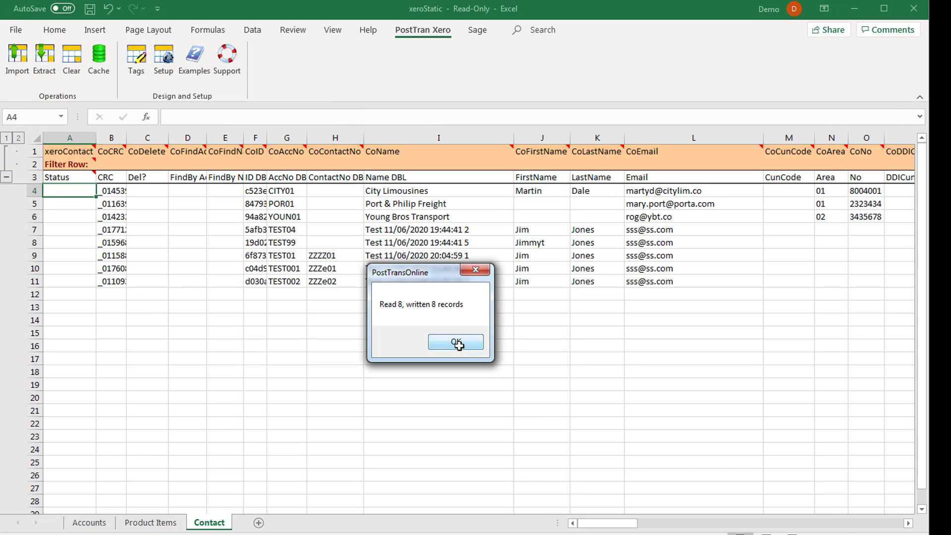
{"action": "left_click", "coordinate": [456, 343]}
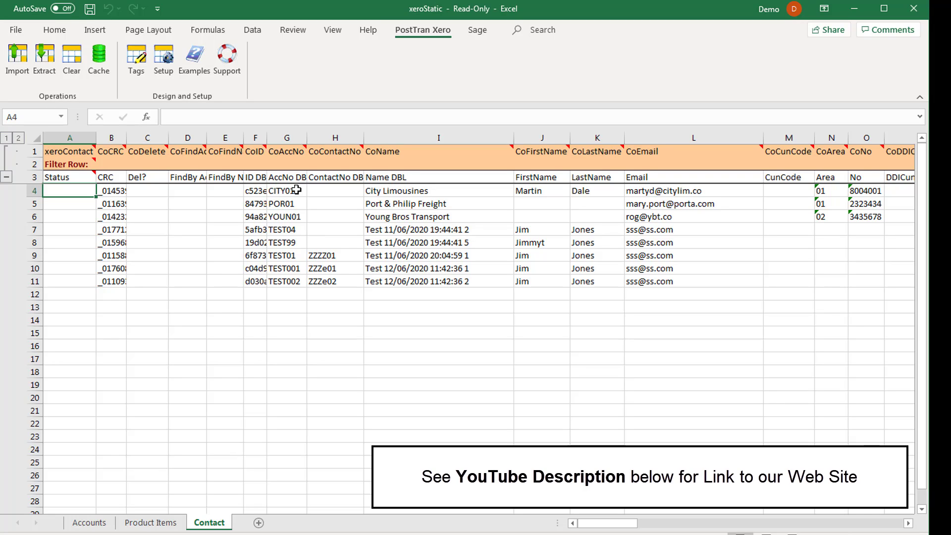
{"action": "left_click", "coordinate": [203, 276]}
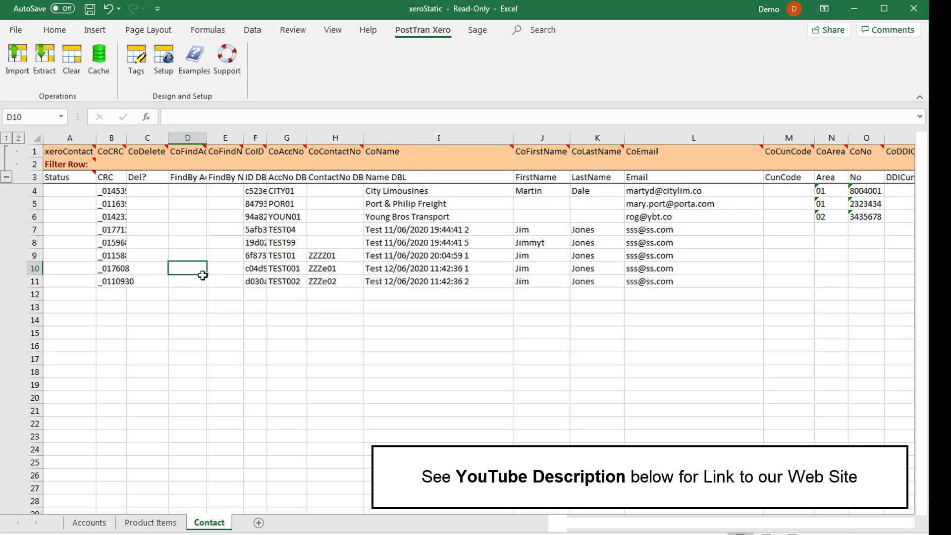